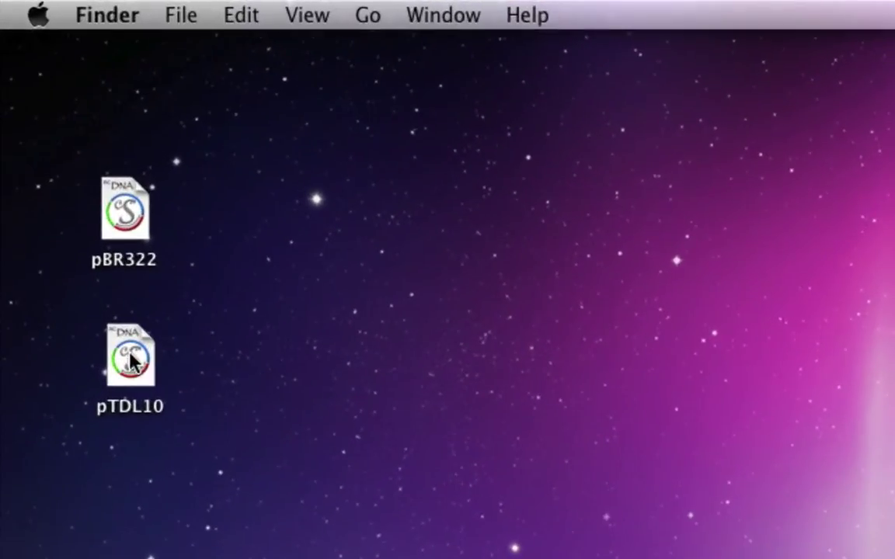
# Open pTDL10 and view its GeneX feature (1800–2000) in the feature list.
pyautogui.click(66, 178)
pyautogui.doubleClick(130, 361)
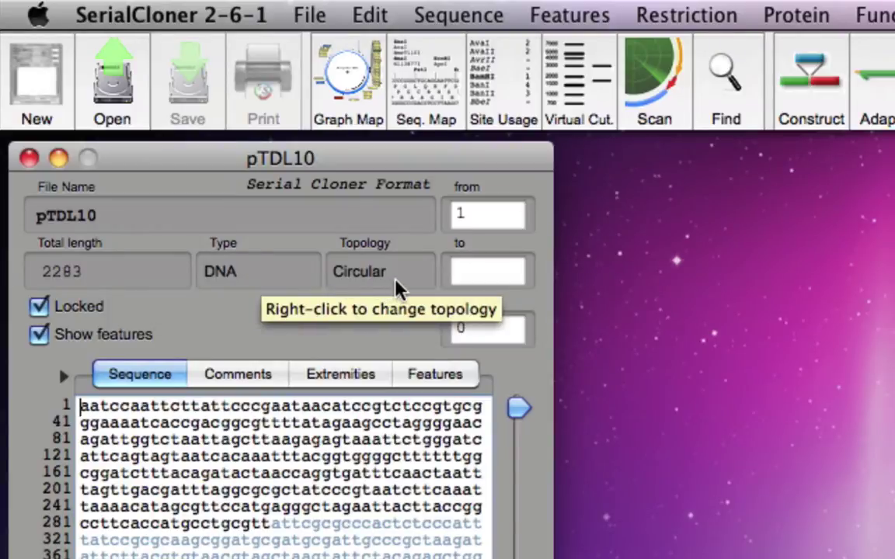
pyautogui.click(435, 374)
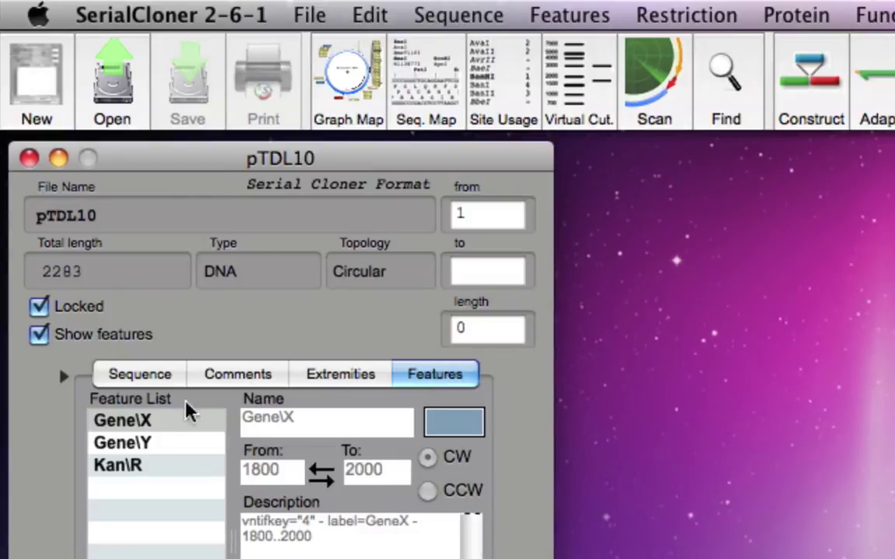
pyautogui.click(137, 421)
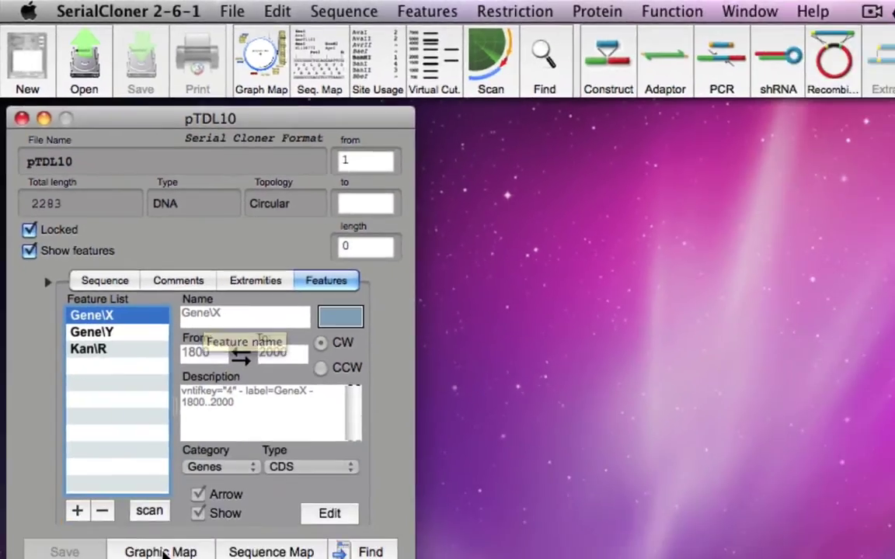
# Open pTDL10's circular graphic map, moving it aside and widening it.
pyautogui.click(163, 551)
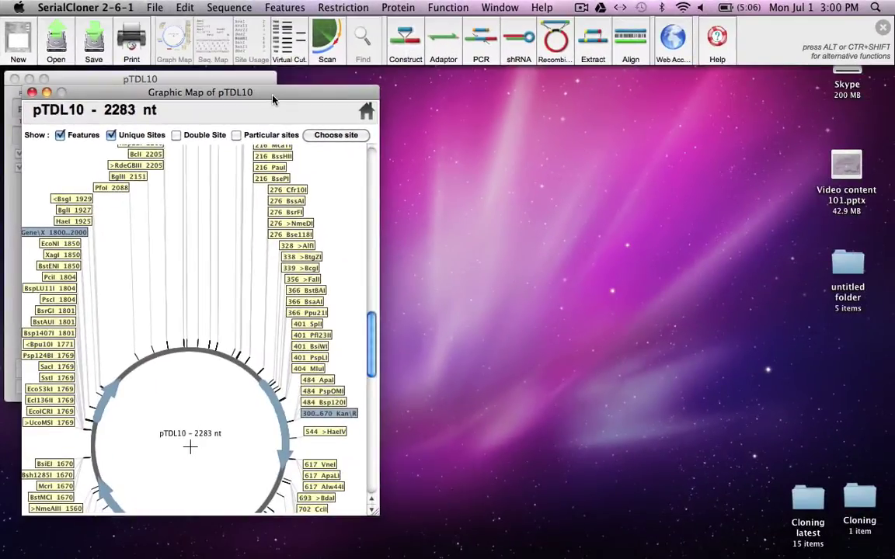
pyautogui.moveTo(276, 94); pyautogui.dragTo(536, 85)
pyautogui.click(483, 77)
pyautogui.moveTo(638, 308); pyautogui.dragTo(642, 332)
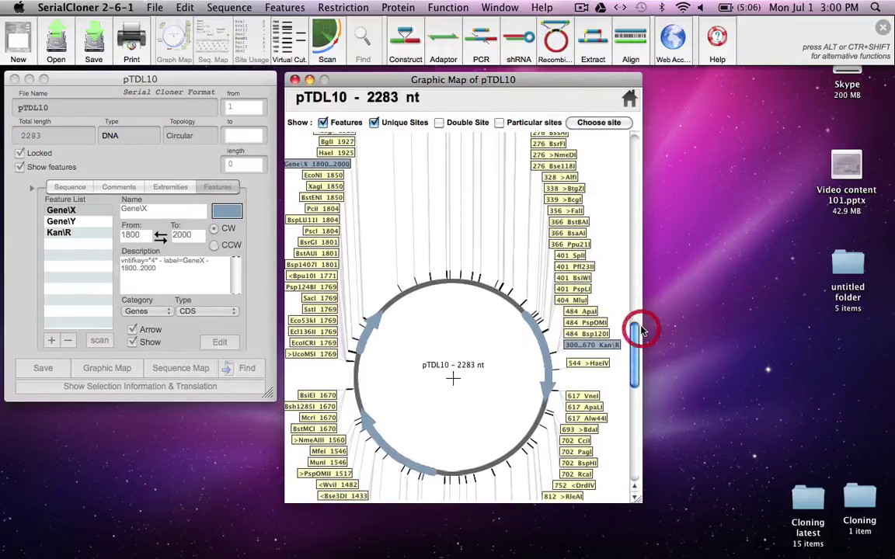
pyautogui.moveTo(639, 500); pyautogui.dragTo(763, 504)
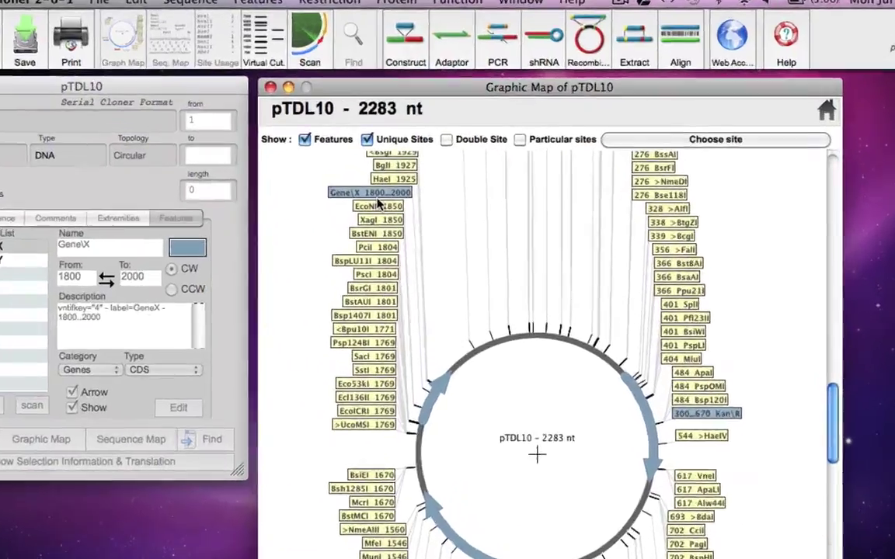
# Select the Gene\X region 1800–2000 (201 bp) from the pTDL10 map.
pyautogui.rightClick(375, 166)
pyautogui.click(373, 164)
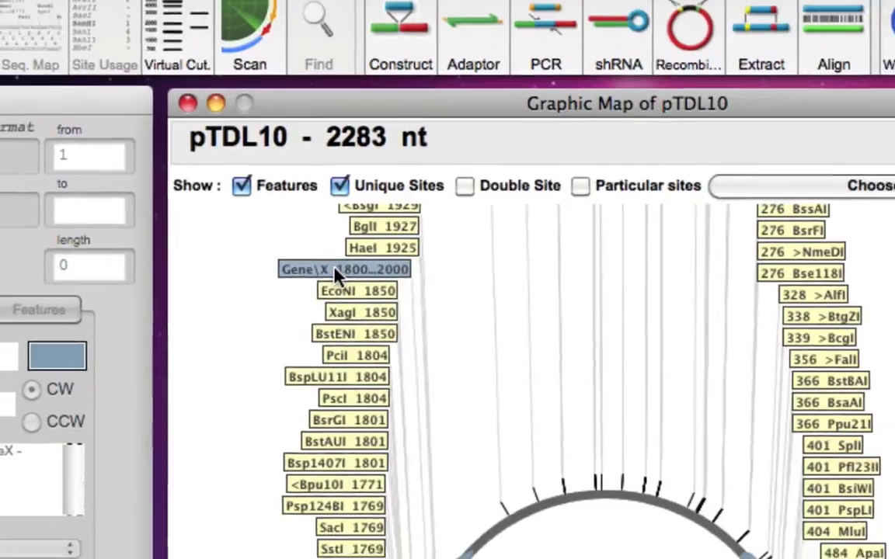
pyautogui.click(342, 286)
pyautogui.click(342, 286)
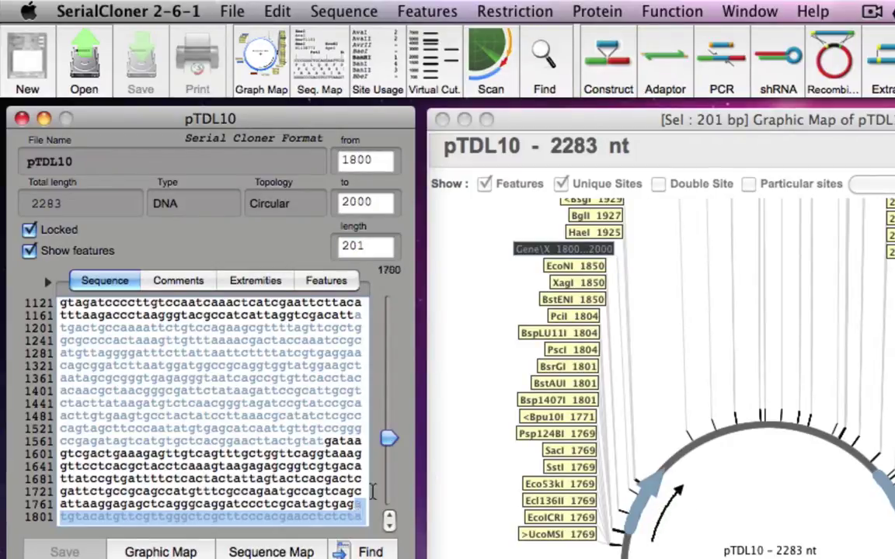
pyautogui.moveTo(389, 436); pyautogui.dragTo(389, 476)
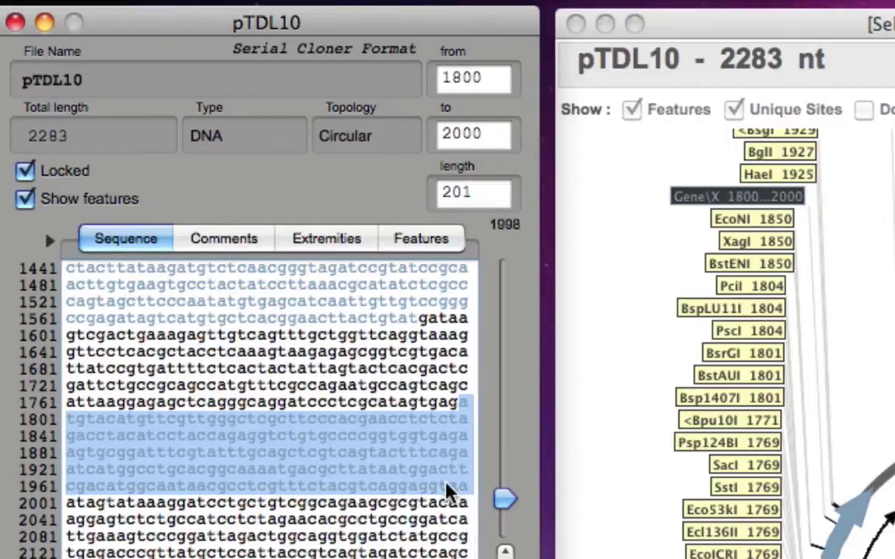
pyautogui.press('BackSpace')
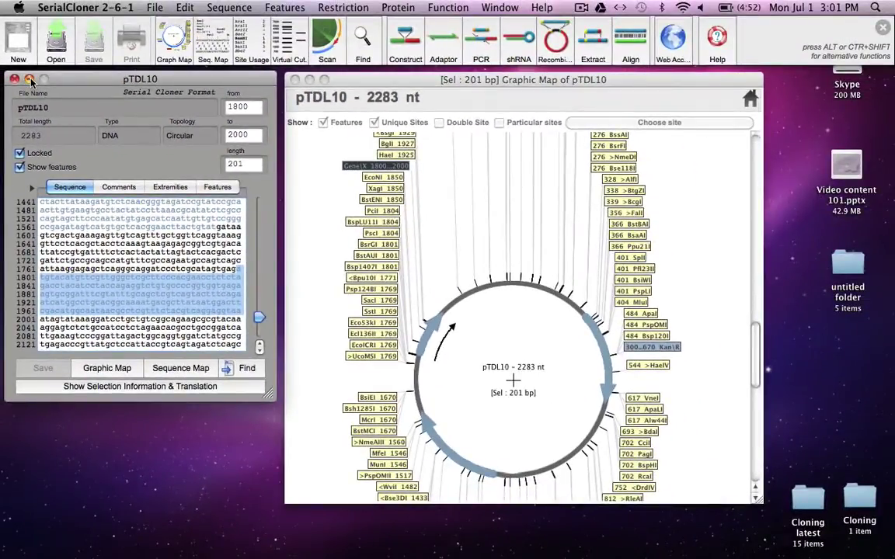
# Close the pTDL10 sequence and open pBR322 (4361 nt) with its features listed.
pyautogui.click(30, 80)
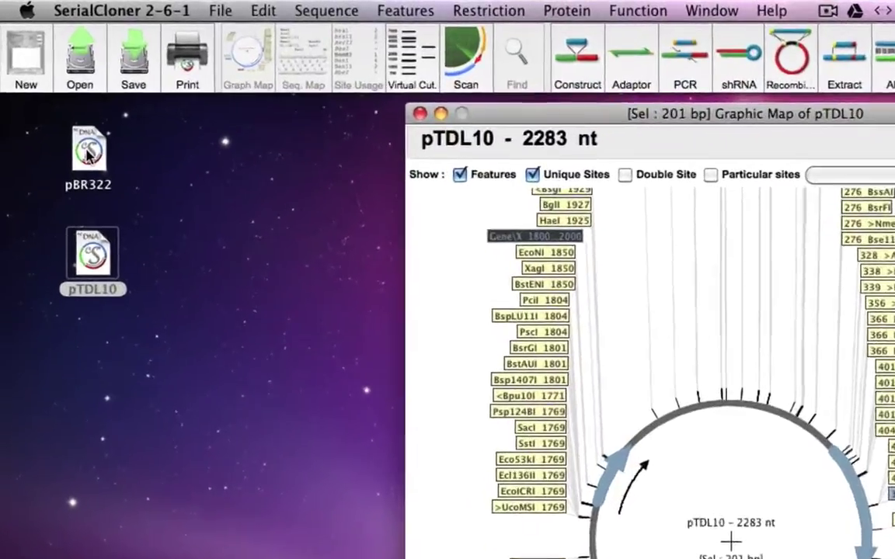
pyautogui.doubleClick(61, 106)
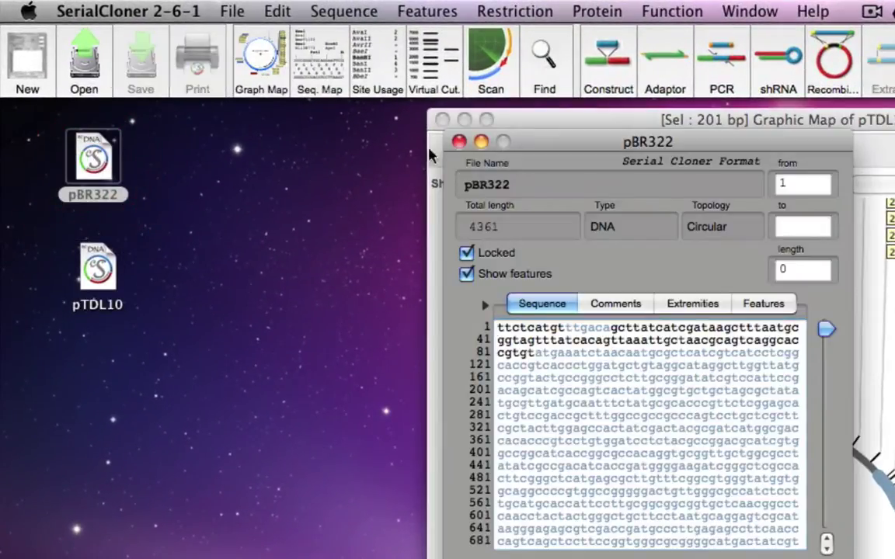
pyautogui.moveTo(582, 145); pyautogui.dragTo(188, 140)
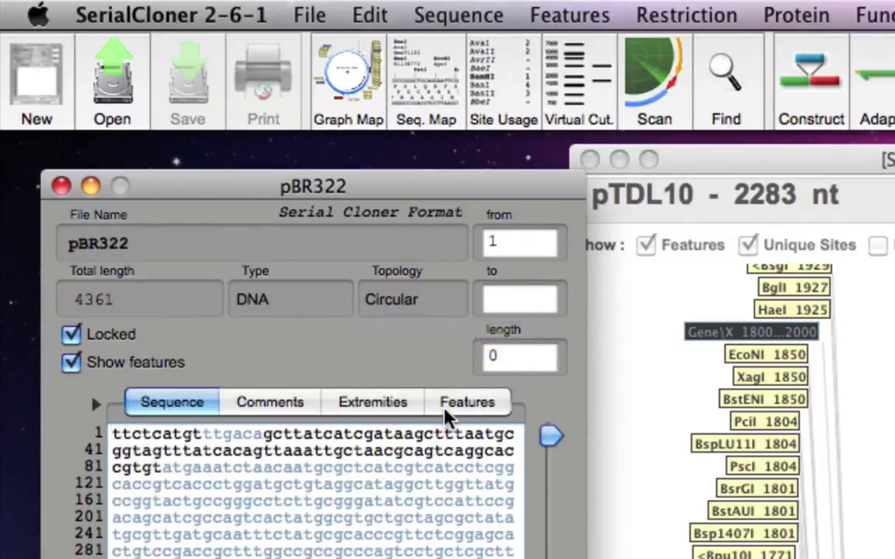
pyautogui.click(450, 413)
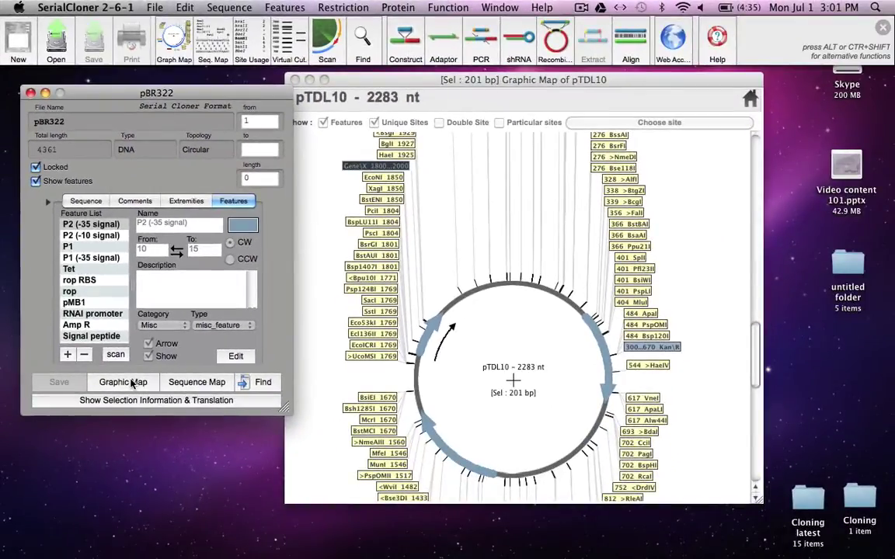
# Open pBR322's circular graphic map and close the pBR322 sequence window.
pyautogui.click(132, 384)
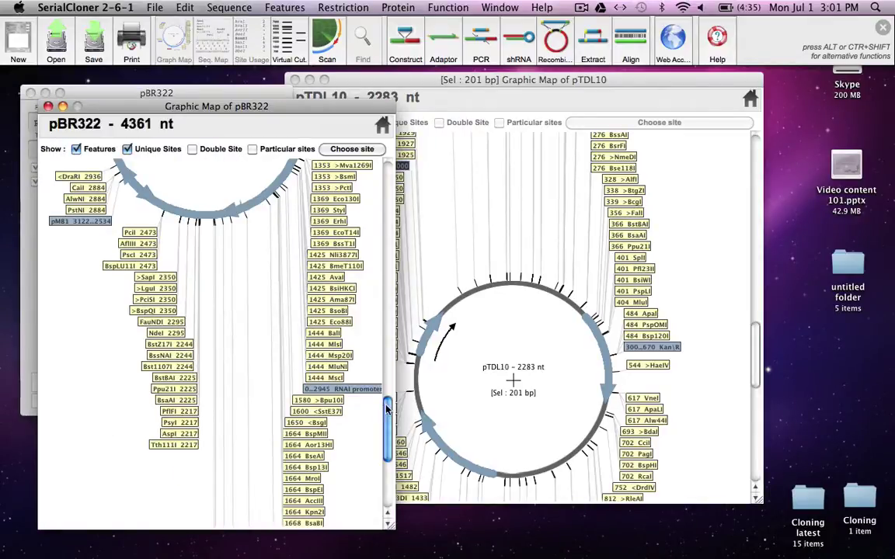
pyautogui.moveTo(388, 423); pyautogui.dragTo(401, 303)
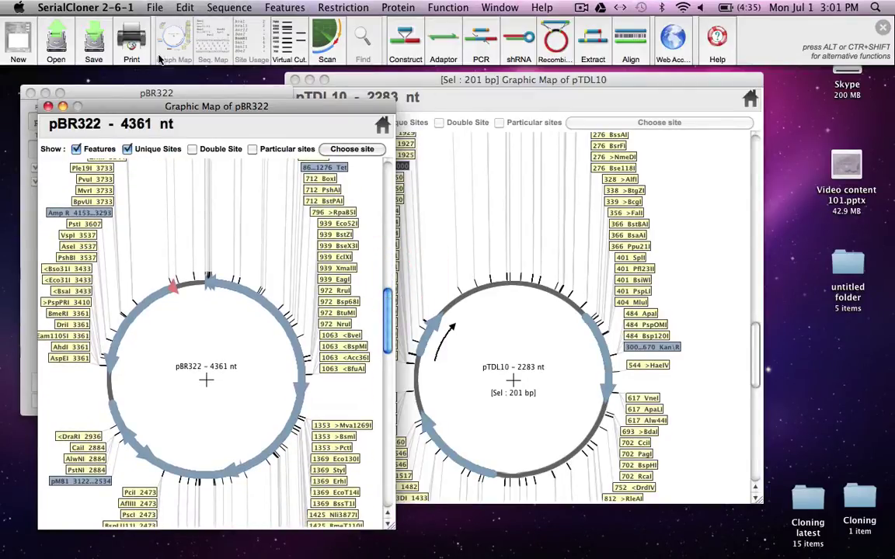
pyautogui.click(110, 92)
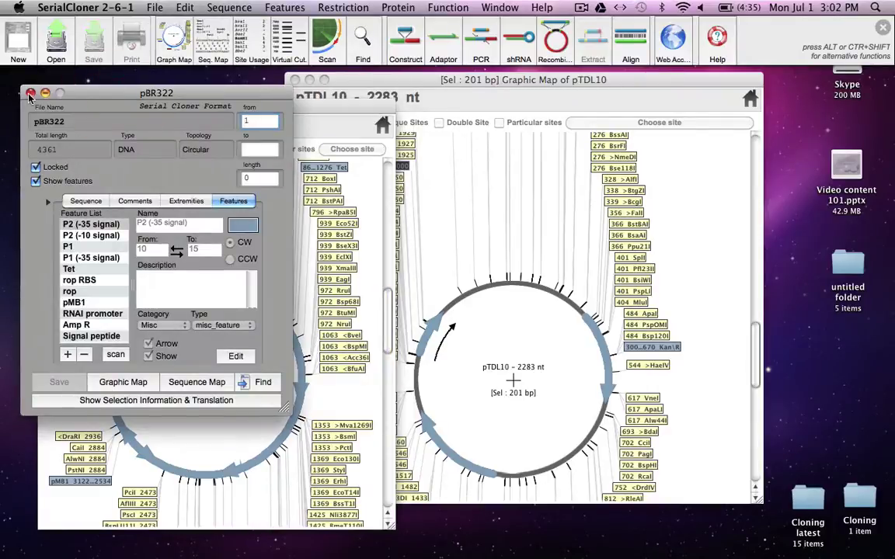
pyautogui.click(30, 93)
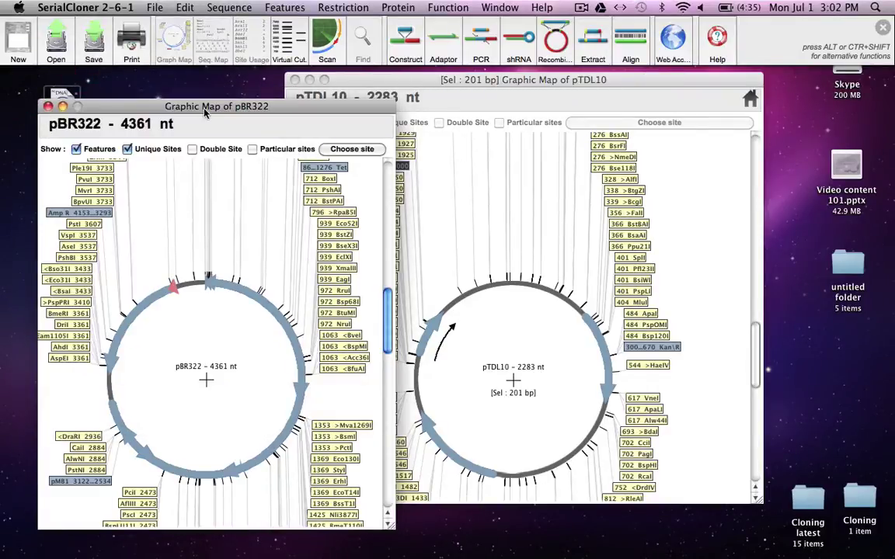
# Arrange the pBR322 map on the right and the narrowed pTDL10 map on the left.
pyautogui.moveTo(226, 110); pyautogui.dragTo(621, 103)
pyautogui.moveTo(482, 85); pyautogui.dragTo(204, 94)
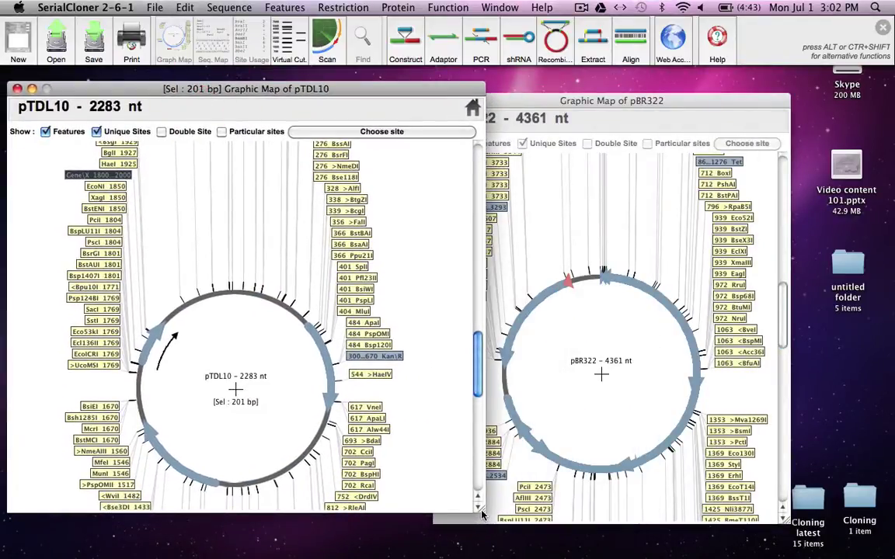
pyautogui.moveTo(478, 509); pyautogui.dragTo(444, 516)
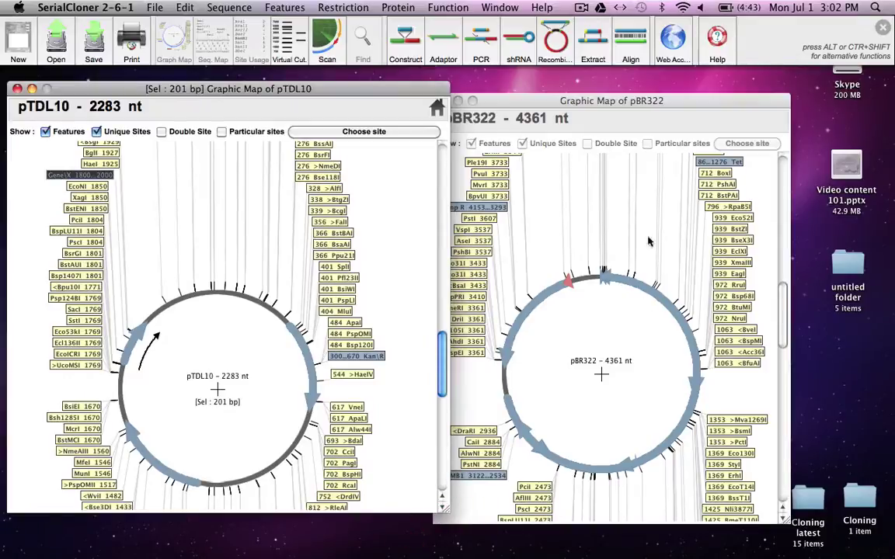
pyautogui.click(664, 109)
# Select the Tet feature 86..1276 (1191 bp) on the pBR322 map.
pyautogui.moveTo(664, 109); pyautogui.dragTo(693, 97)
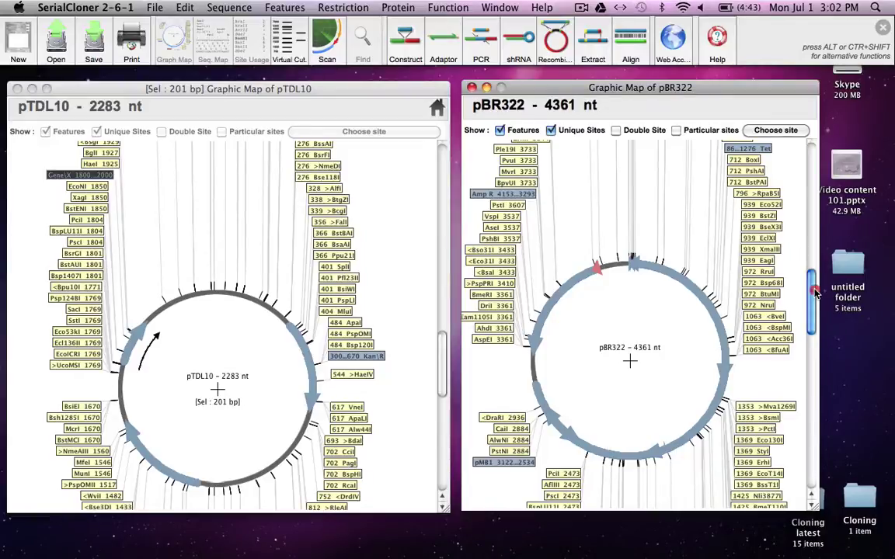
pyautogui.moveTo(814, 291); pyautogui.dragTo(817, 256)
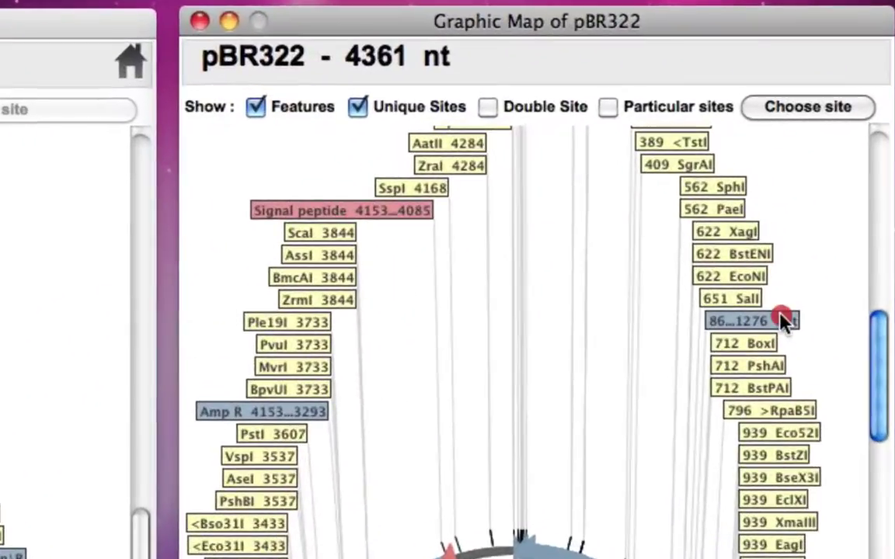
pyautogui.click(765, 238)
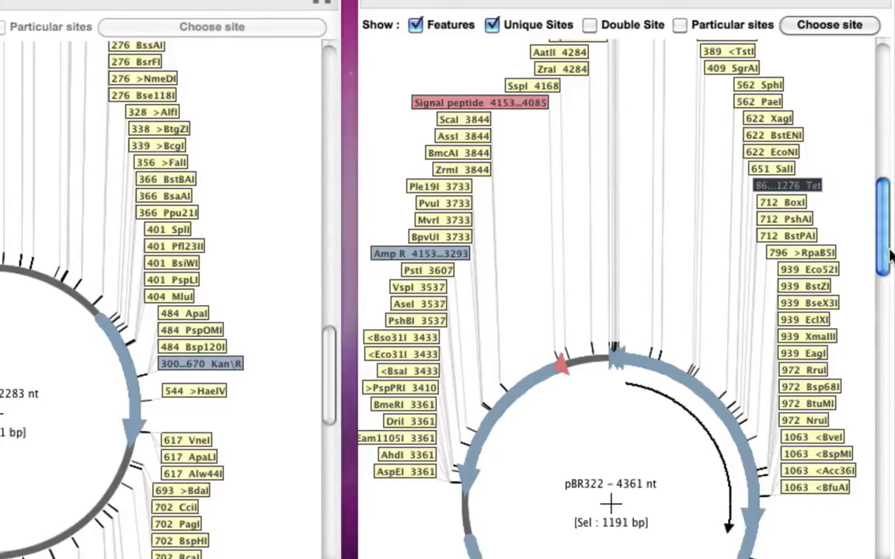
pyautogui.moveTo(885, 250); pyautogui.dragTo(889, 284)
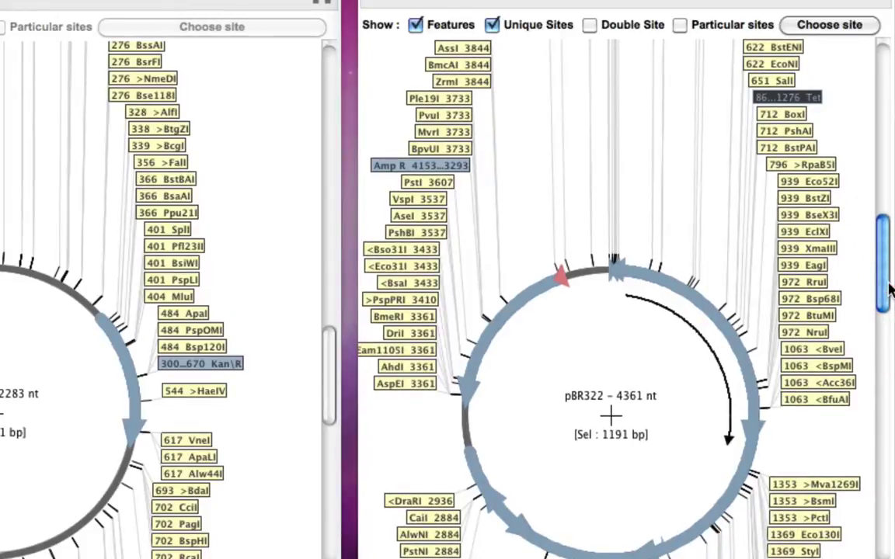
pyautogui.moveTo(890, 288); pyautogui.dragTo(890, 195)
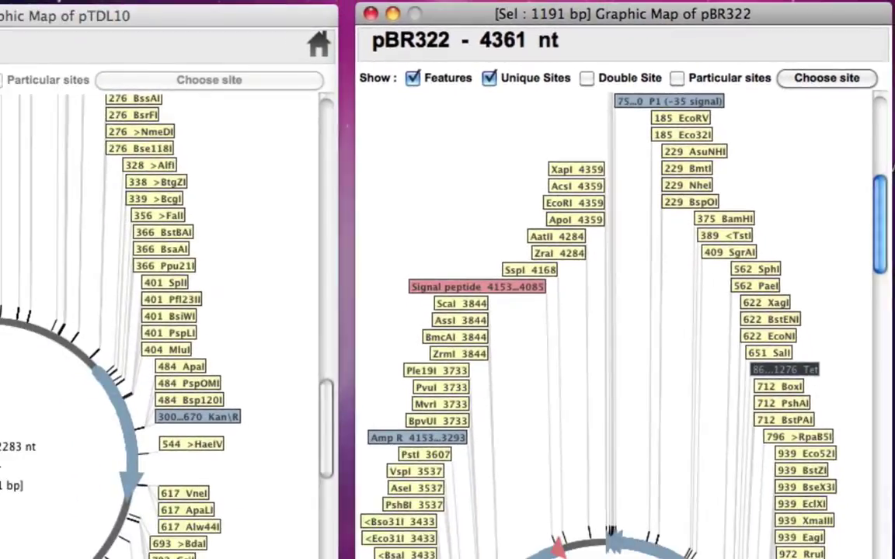
pyautogui.moveTo(874, 257); pyautogui.dragTo(882, 326)
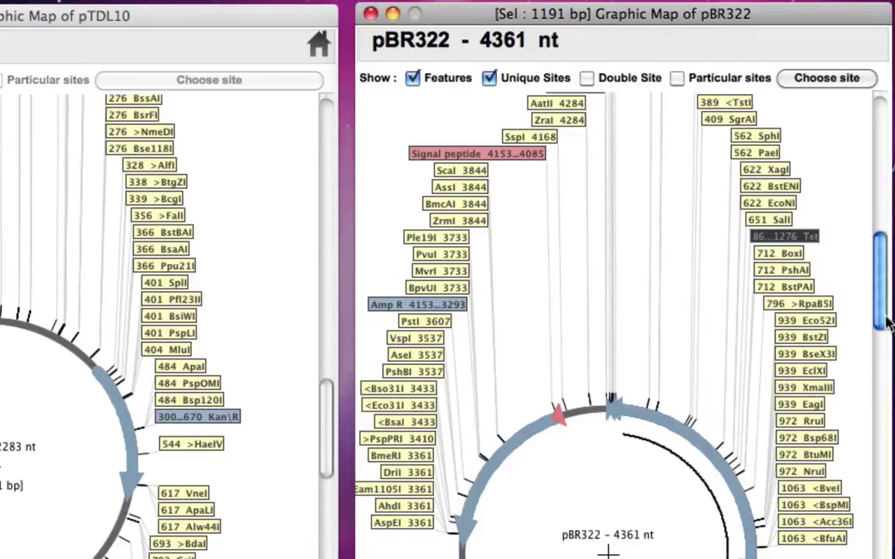
pyautogui.moveTo(878, 290); pyautogui.dragTo(880, 278)
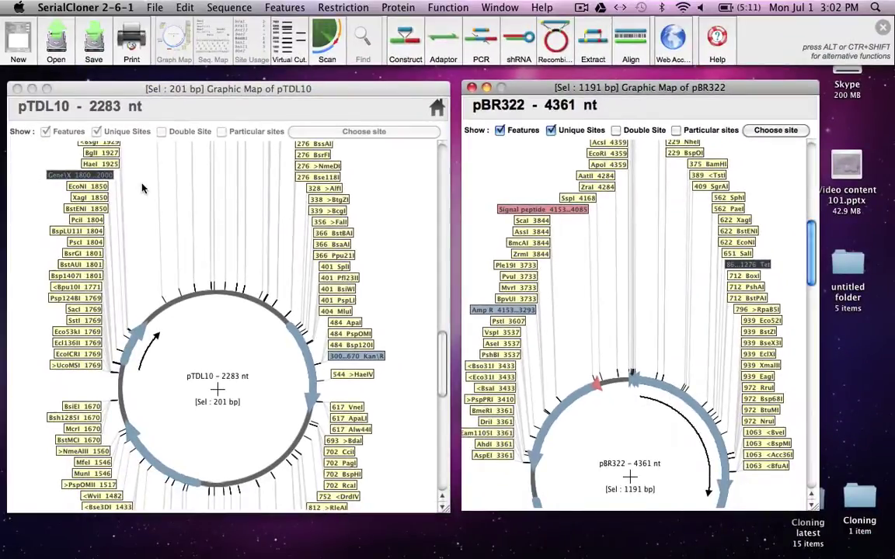
# Show only double-cutter sites and features on the pTDL10 map, hiding unique sites.
pyautogui.click(128, 87)
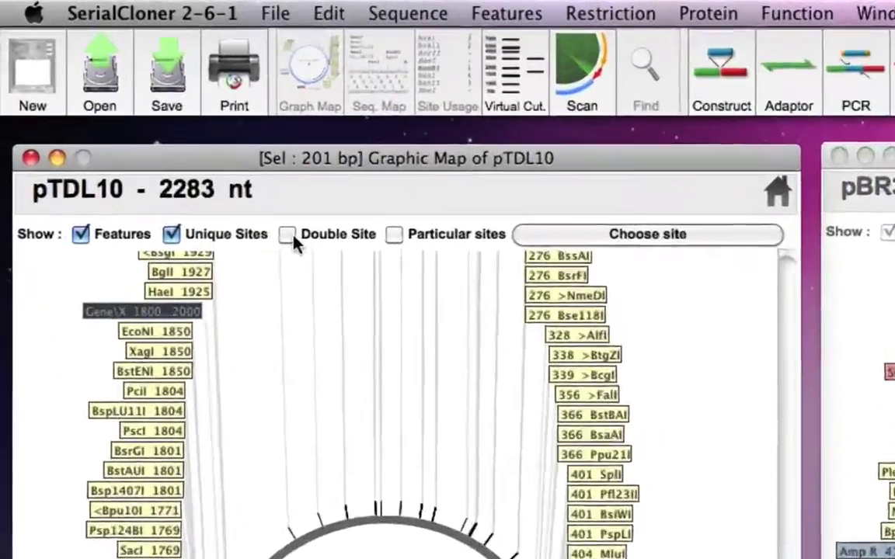
pyautogui.click(161, 132)
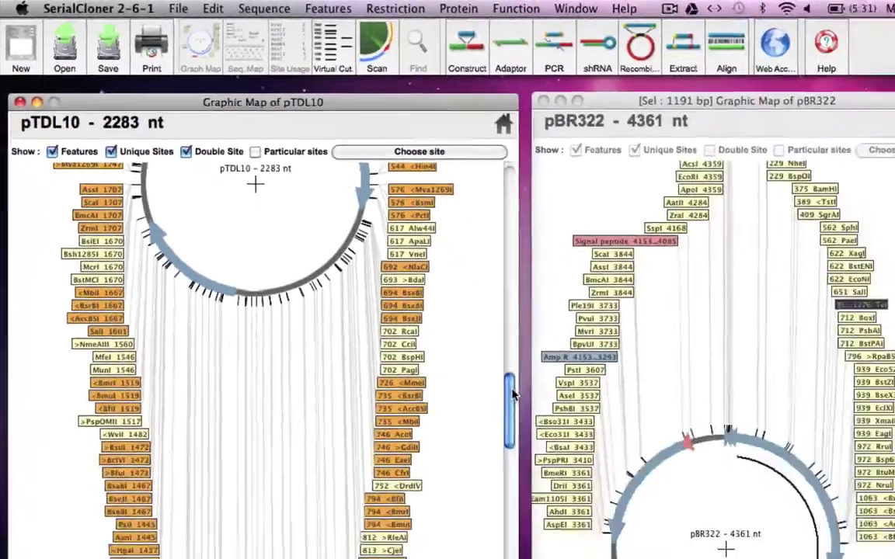
pyautogui.moveTo(444, 339); pyautogui.dragTo(425, 240)
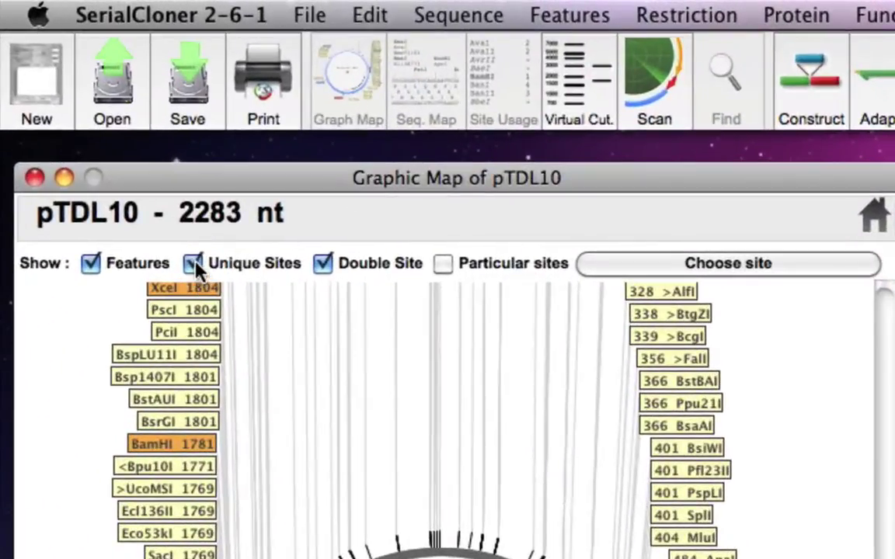
pyautogui.click(194, 265)
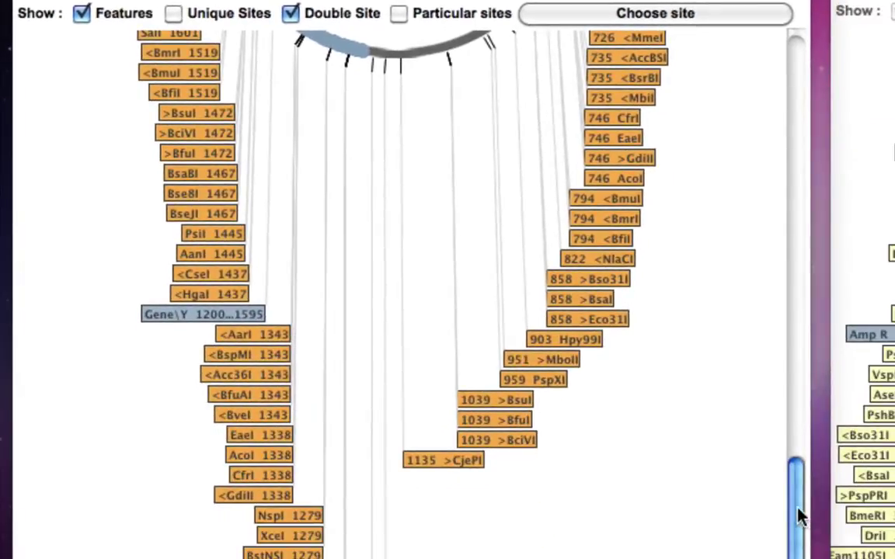
pyautogui.click(797, 510)
pyautogui.moveTo(800, 514); pyautogui.dragTo(784, 279)
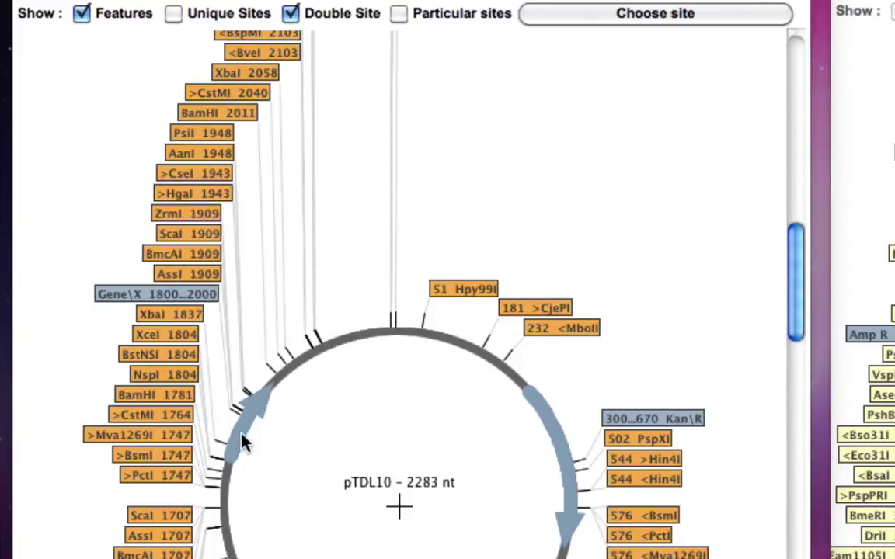
# Select the 226 bp pTDL10 stretch from BamHI 1781 to BamHI 2011.
pyautogui.click(190, 295)
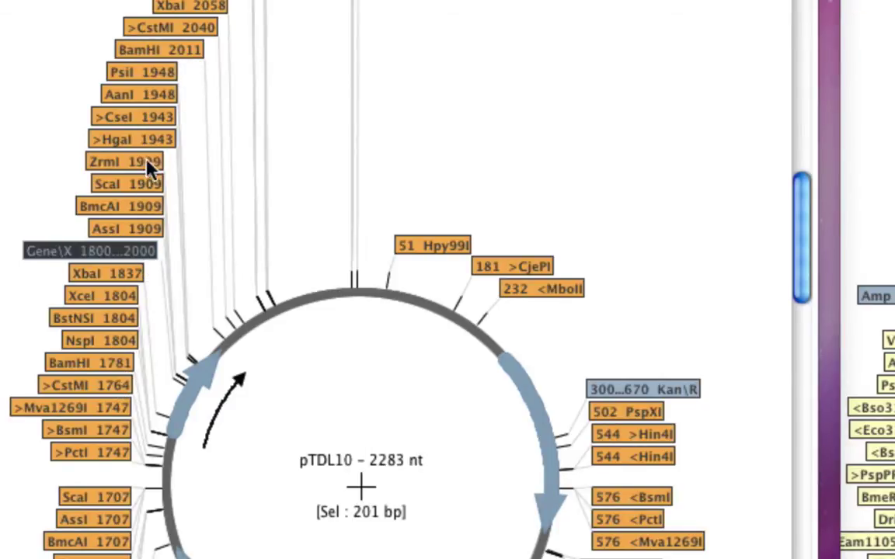
pyautogui.click(101, 376)
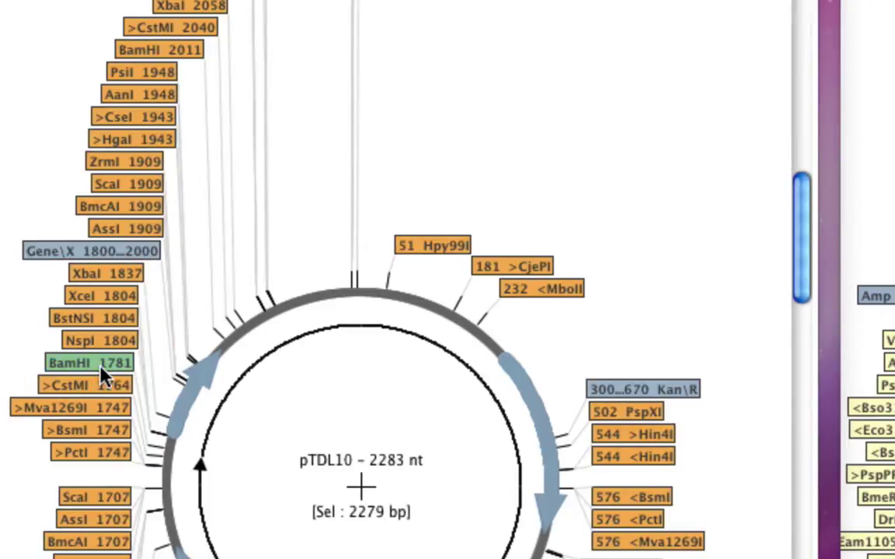
pyautogui.click(170, 54)
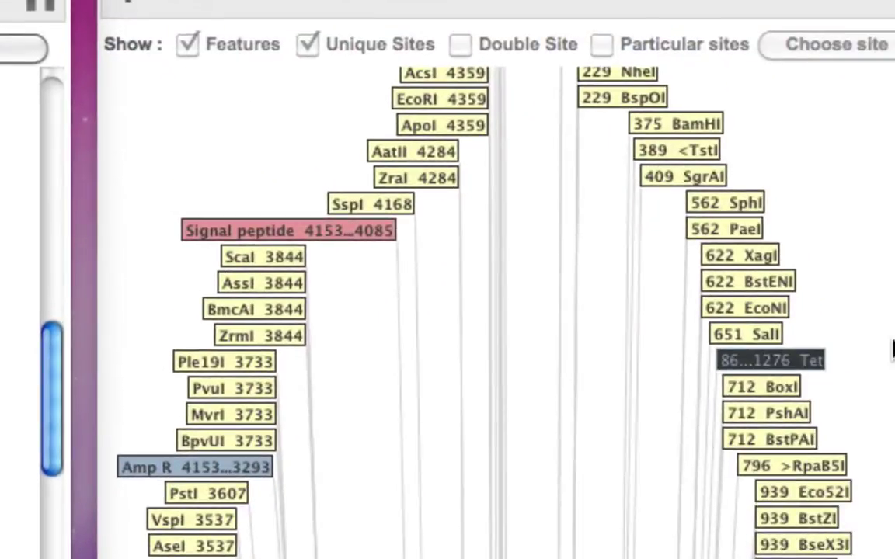
# Select pBR322 opened at BamHI site 375 as a 4357 bp stretch.
pyautogui.click(884, 335)
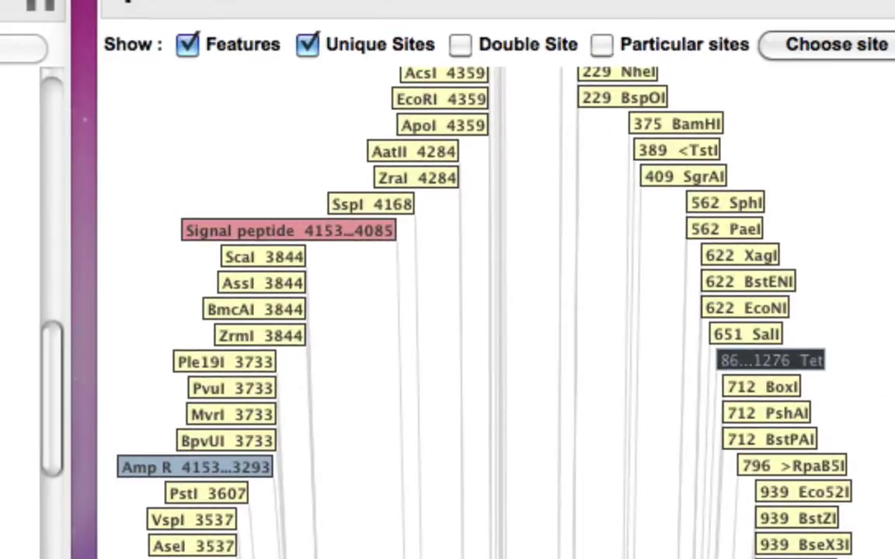
pyautogui.scroll(-4, 884, 336)
pyautogui.scroll(-4, 878, 389)
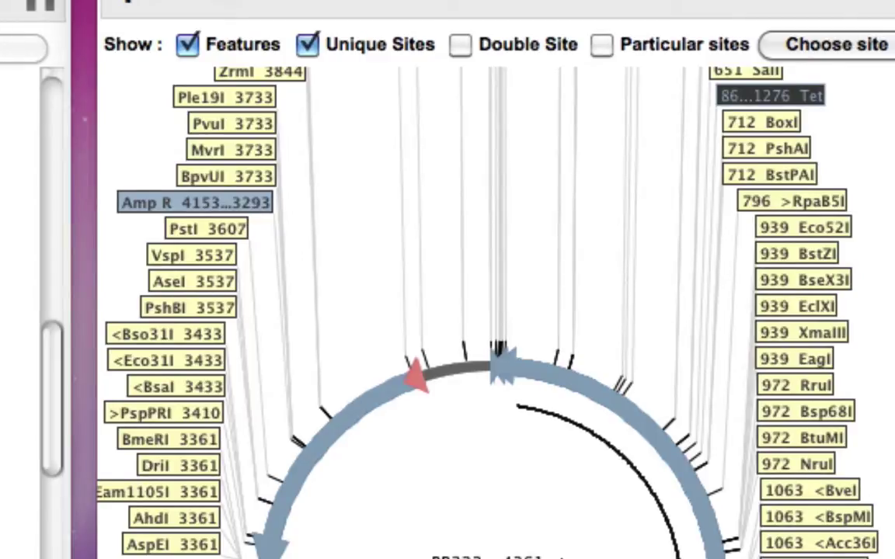
pyautogui.scroll(5, 439, 311)
pyautogui.scroll(2, 435, 311)
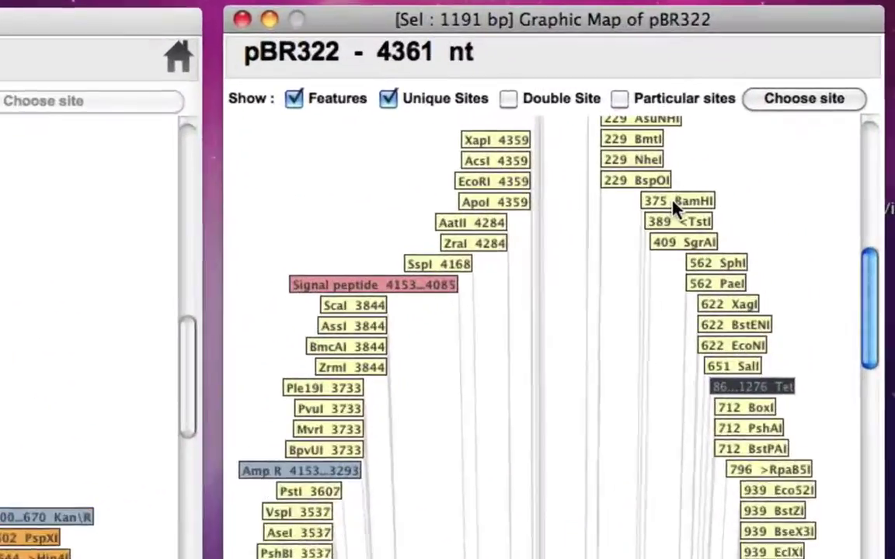
pyautogui.click(705, 186)
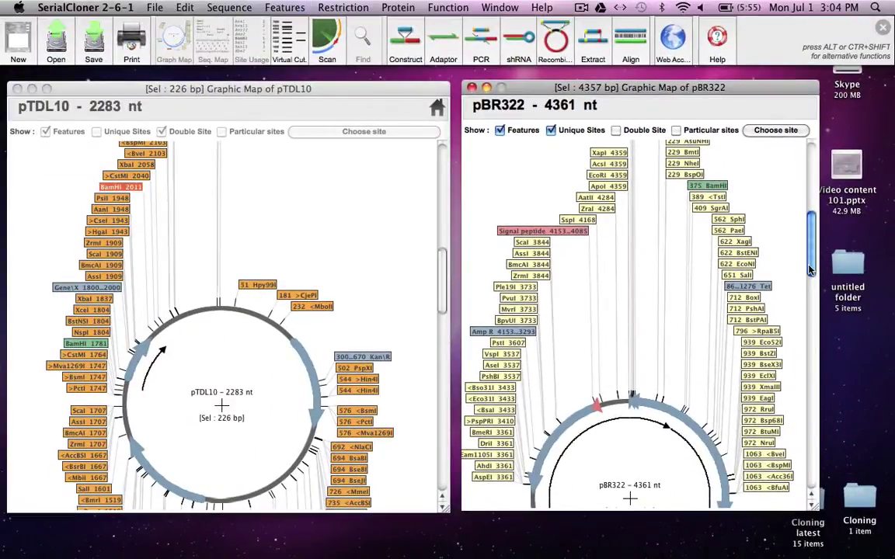
pyautogui.moveTo(810, 270); pyautogui.dragTo(810, 323)
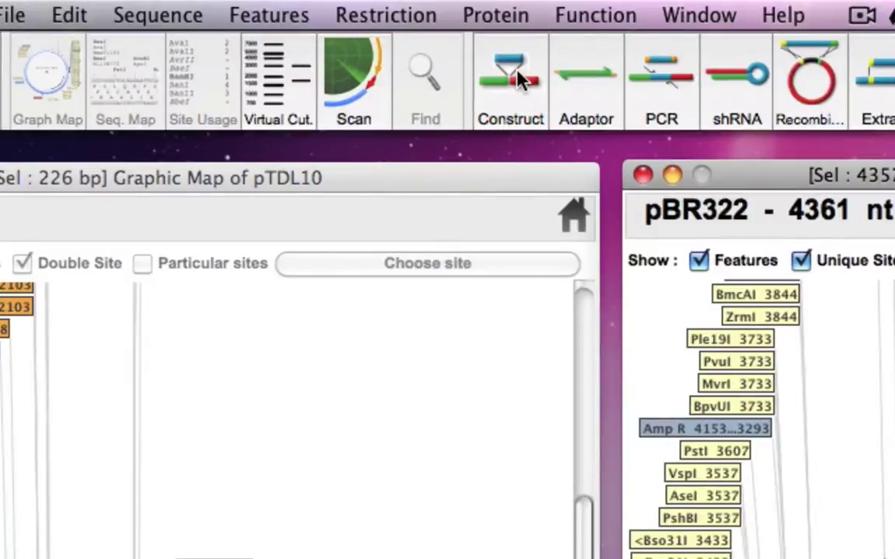
# Open the Build a construct window and minimise the pTDL10 and pBR322 maps.
pyautogui.click(517, 80)
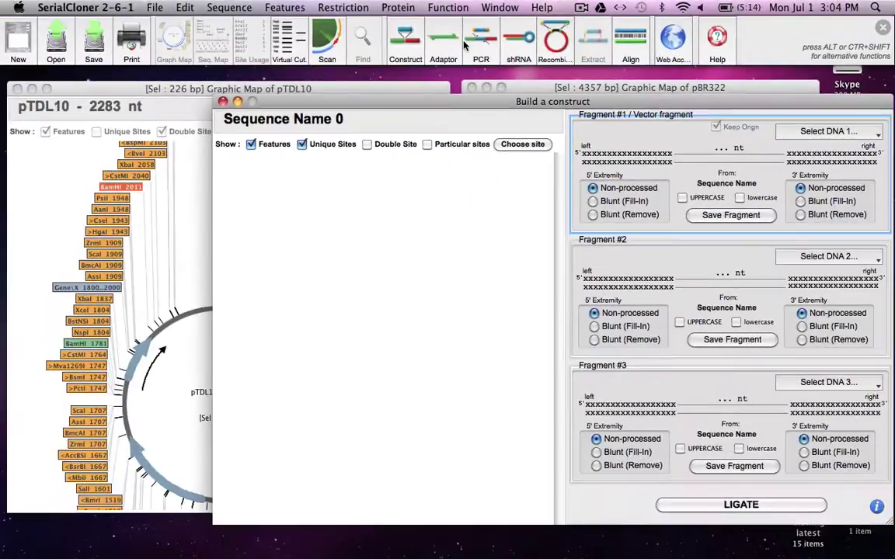
pyautogui.moveTo(546, 105); pyautogui.dragTo(464, 89)
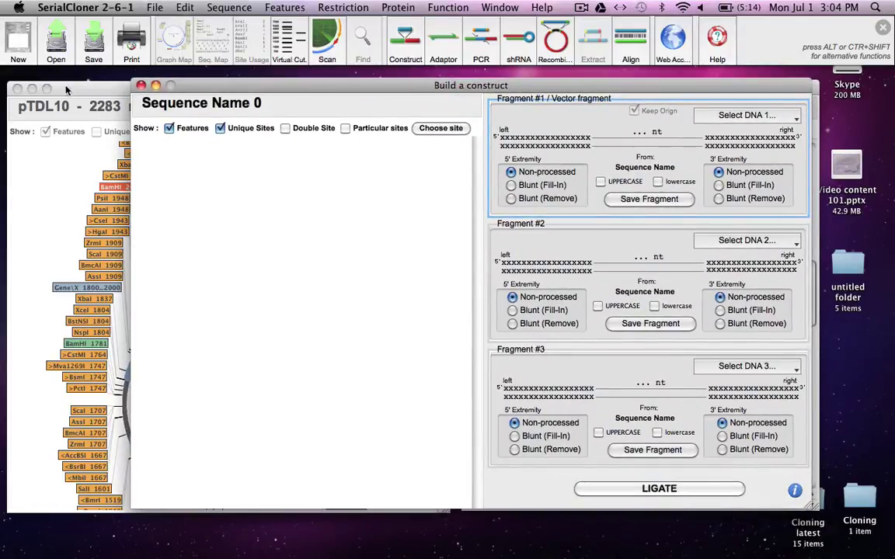
pyautogui.click(33, 90)
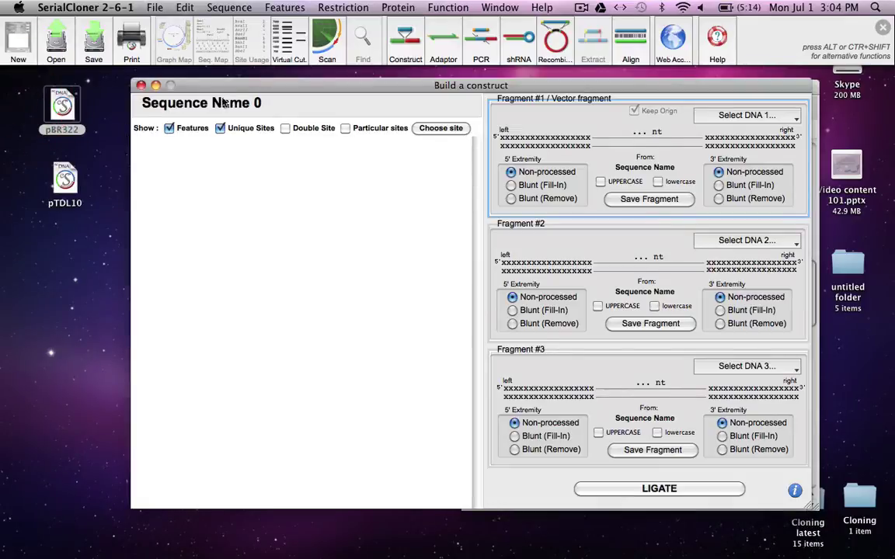
pyautogui.moveTo(240, 88); pyautogui.dragTo(131, 99)
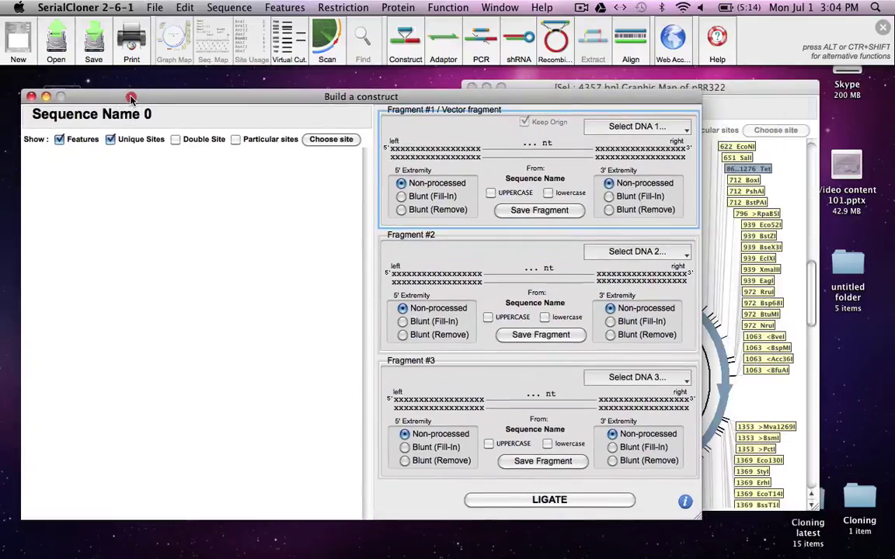
pyautogui.click(486, 87)
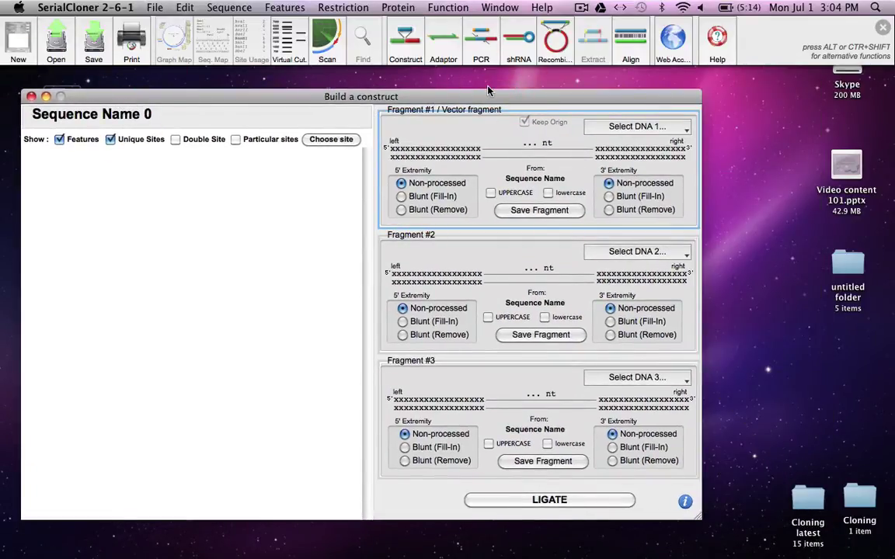
pyautogui.moveTo(478, 103); pyautogui.dragTo(505, 87)
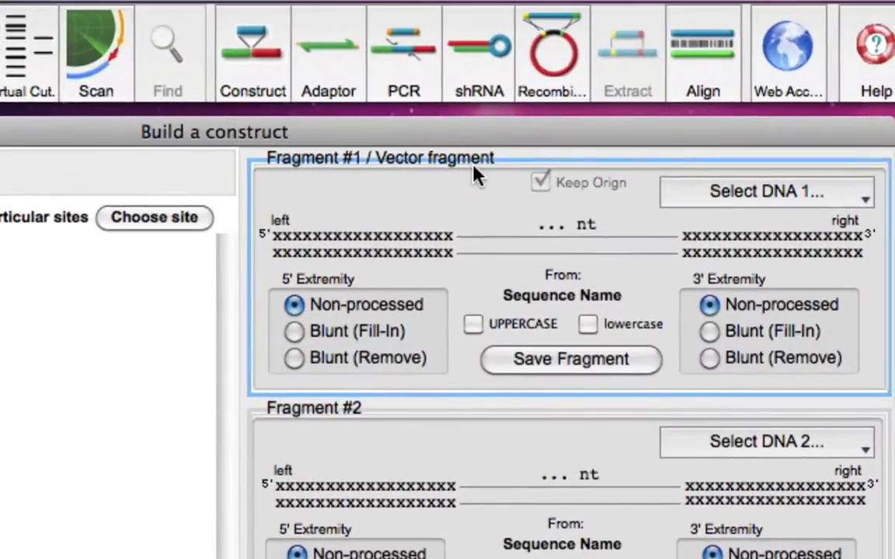
# Set Fragment #1 to pBR322 cut at BamHI 375, giving a 4357-nt vector.
pyautogui.click(867, 198)
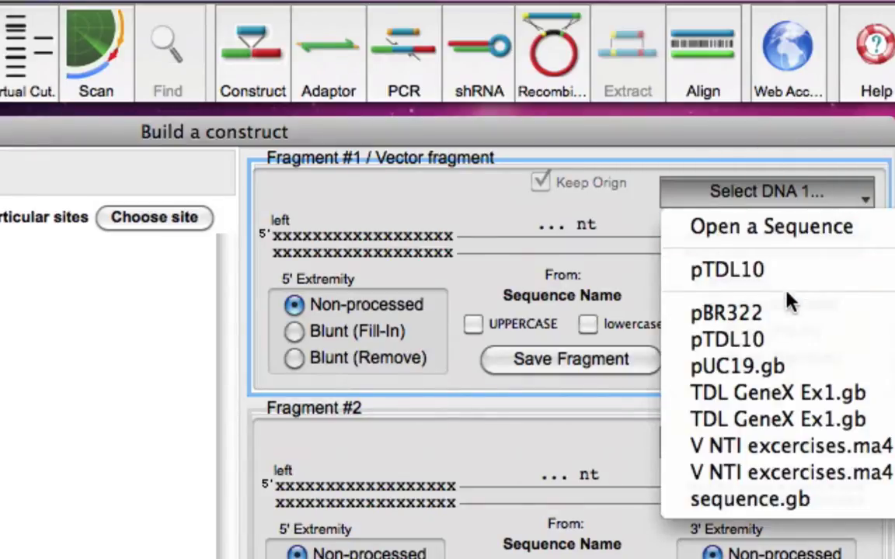
pyautogui.click(782, 320)
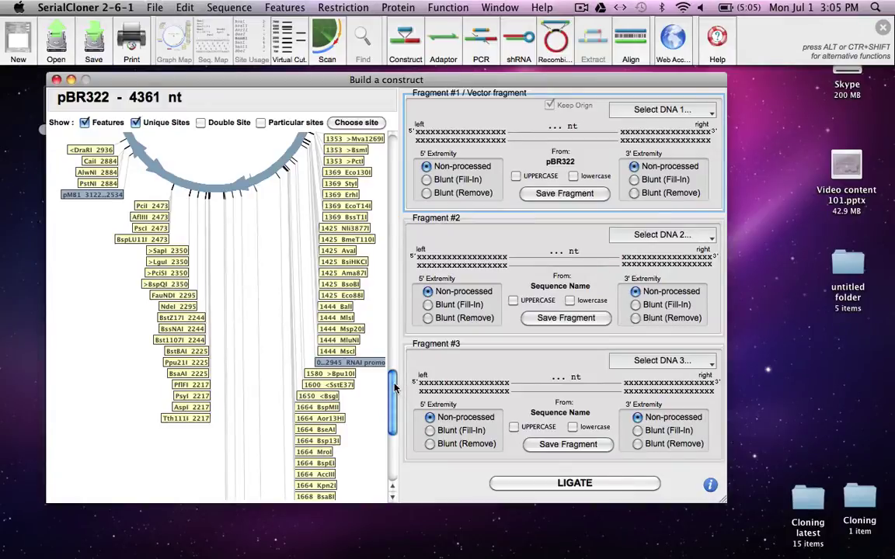
pyautogui.moveTo(393, 385); pyautogui.dragTo(398, 266)
pyautogui.click(359, 237)
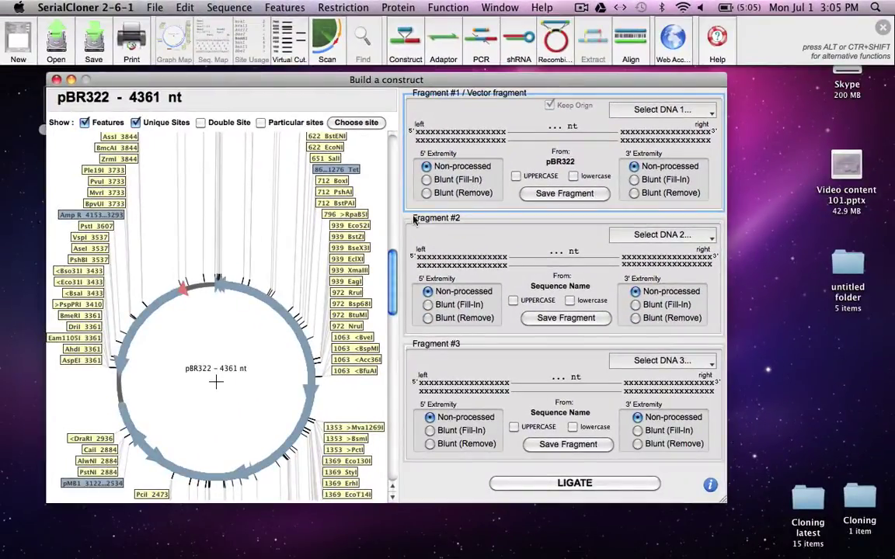
pyautogui.click(395, 269)
pyautogui.moveTo(395, 268); pyautogui.dragTo(393, 230)
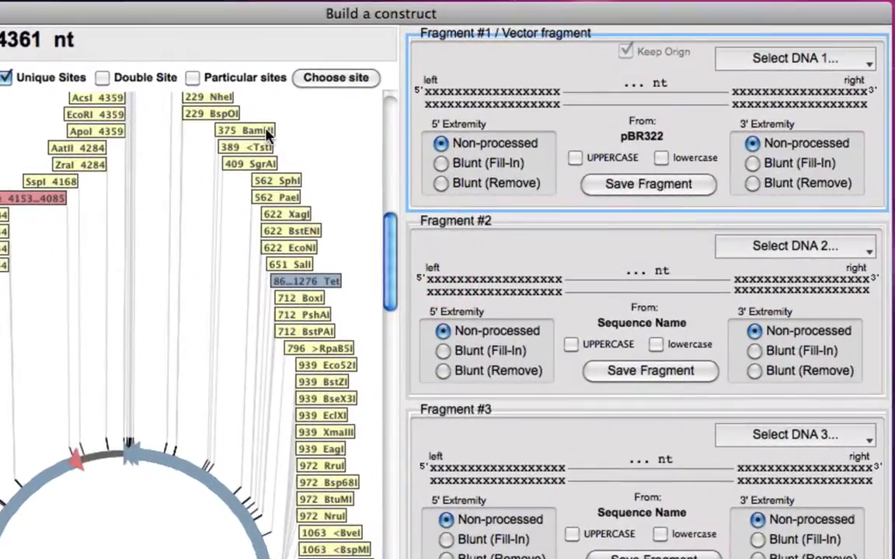
pyautogui.click(277, 140)
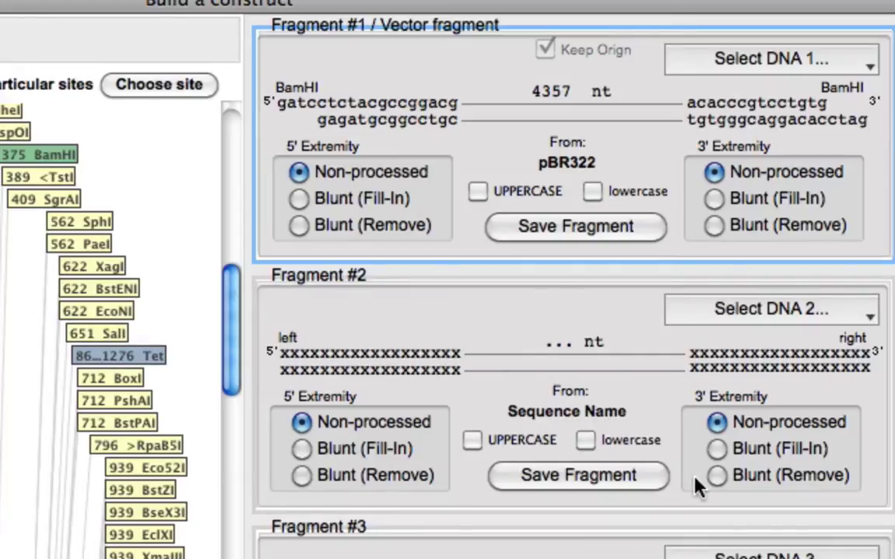
# Use pTDL10's 226 nt fragment from BamHI 1781 to BamHI 2011 as fragment 2, listing only double-cutting enzymes.
pyautogui.click(868, 319)
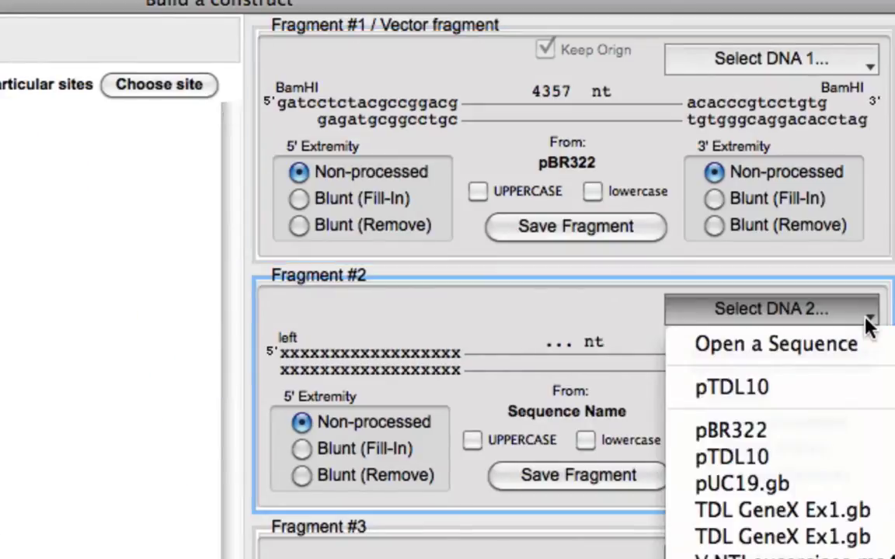
pyautogui.click(843, 392)
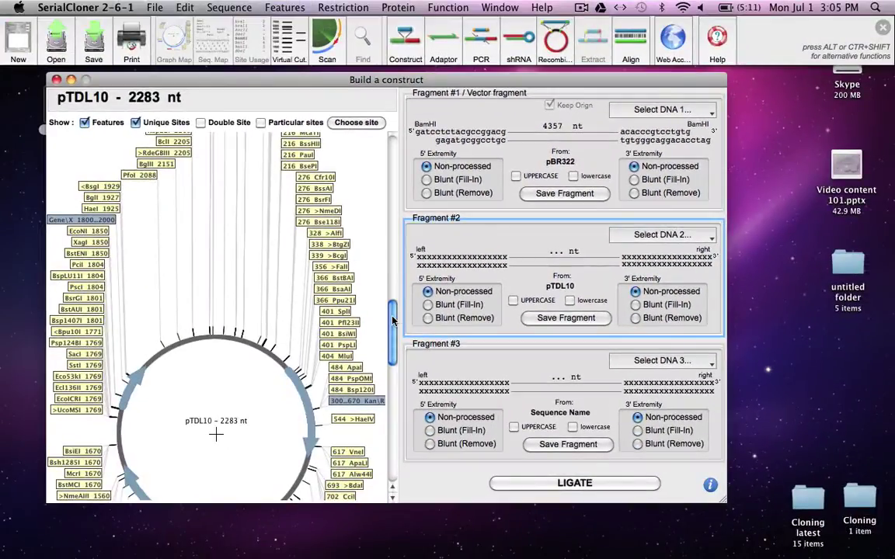
pyautogui.moveTo(392, 320); pyautogui.dragTo(392, 353)
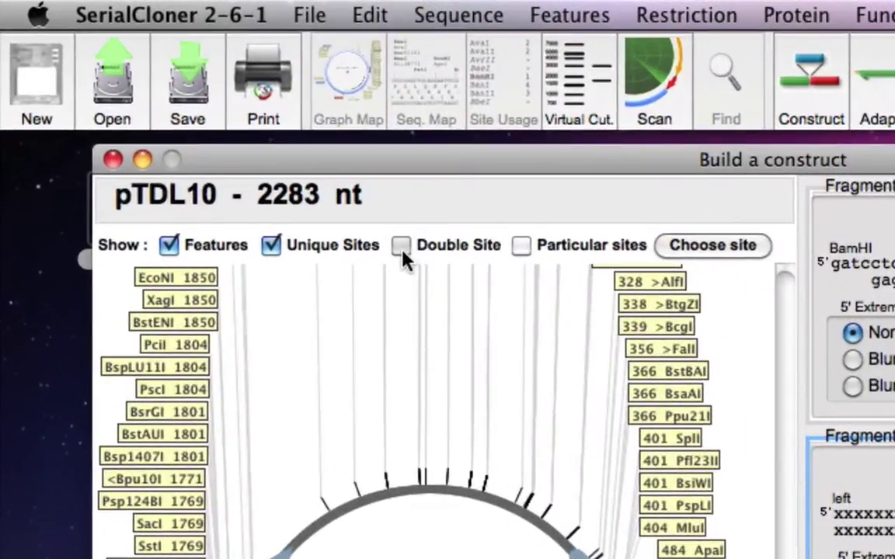
pyautogui.click(244, 149)
pyautogui.click(272, 246)
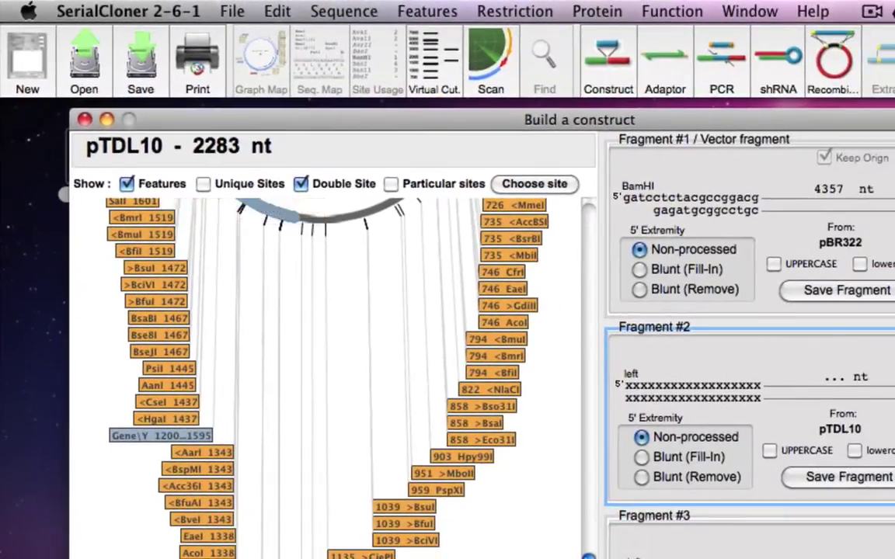
pyautogui.moveTo(664, 558); pyautogui.dragTo(667, 545)
pyautogui.moveTo(592, 487); pyautogui.dragTo(606, 378)
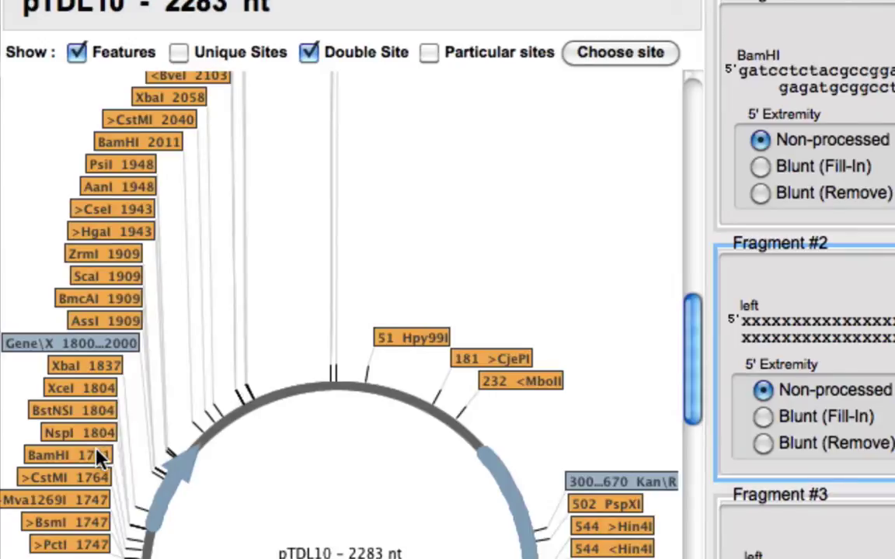
pyautogui.click(98, 457)
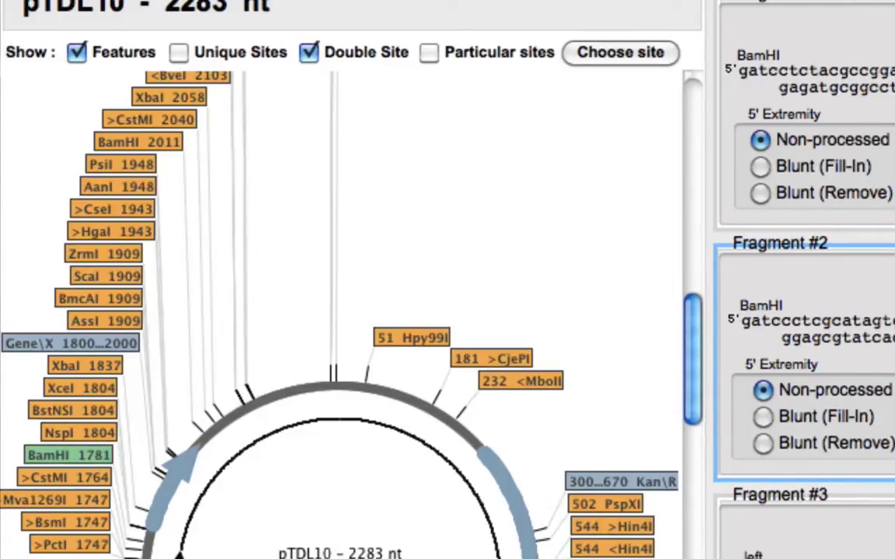
pyautogui.click(170, 147)
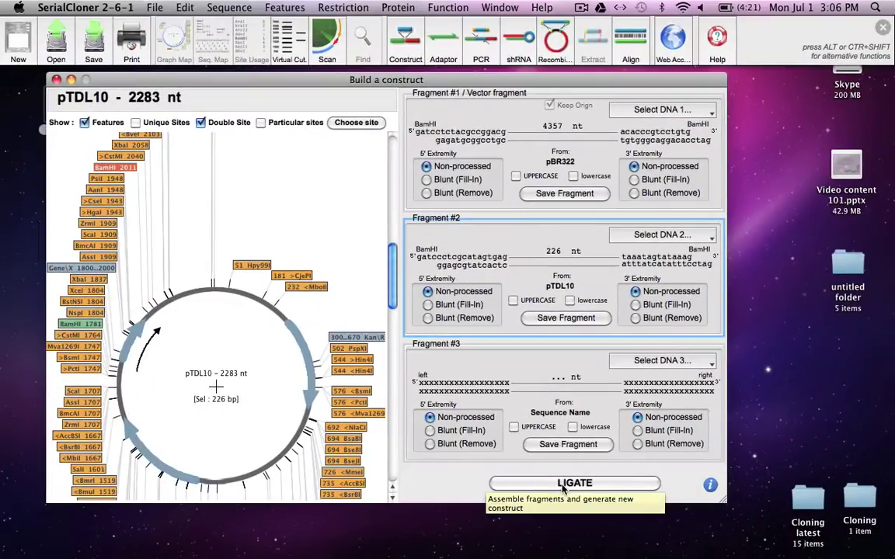
# Ligate the fragments into the circular 4591 nt Ligation #1 and minimize the construct builder.
pyautogui.click(565, 558)
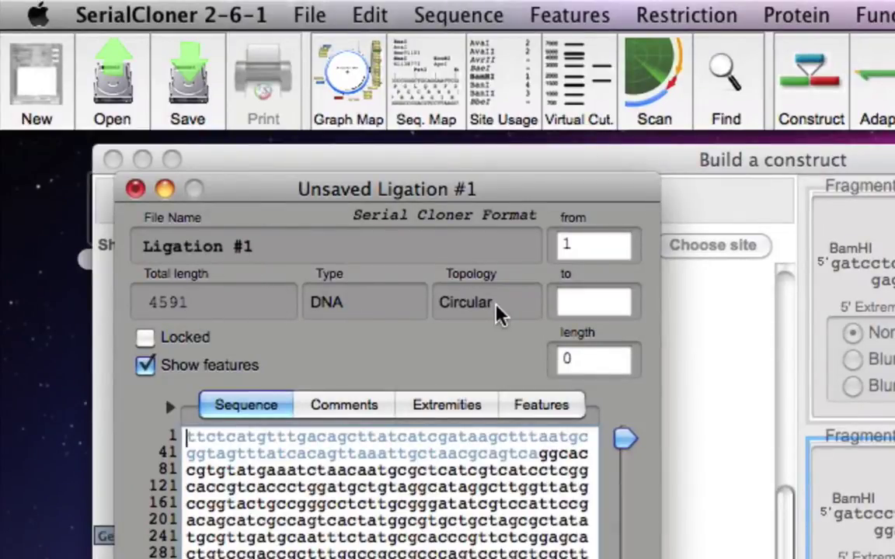
pyautogui.click(693, 177)
pyautogui.click(143, 161)
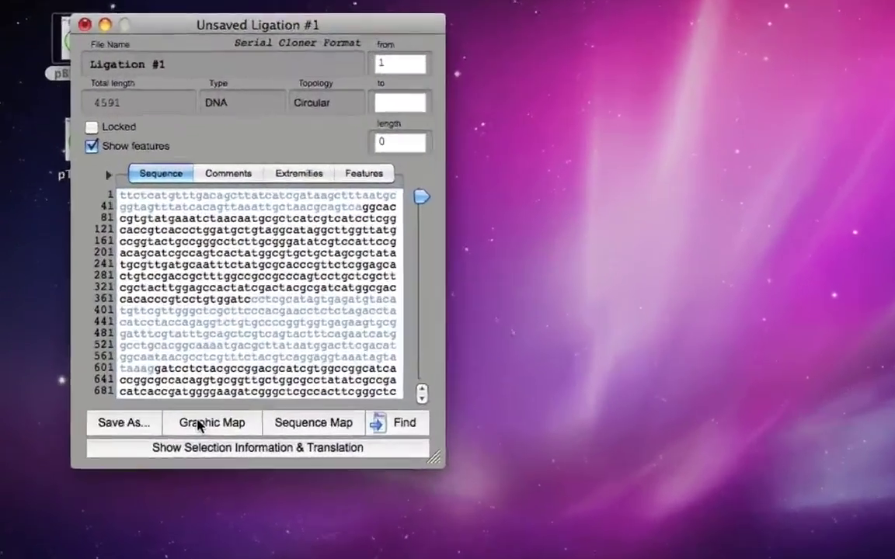
# Show Ligation #1's circular graphic map, move it aside, and close its sequence window.
pyautogui.click(298, 558)
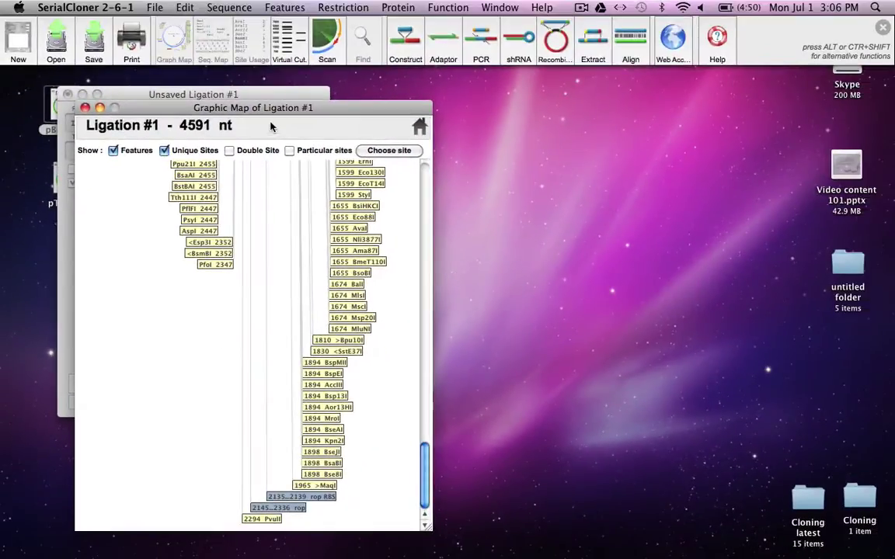
pyautogui.moveTo(272, 109); pyautogui.dragTo(578, 99)
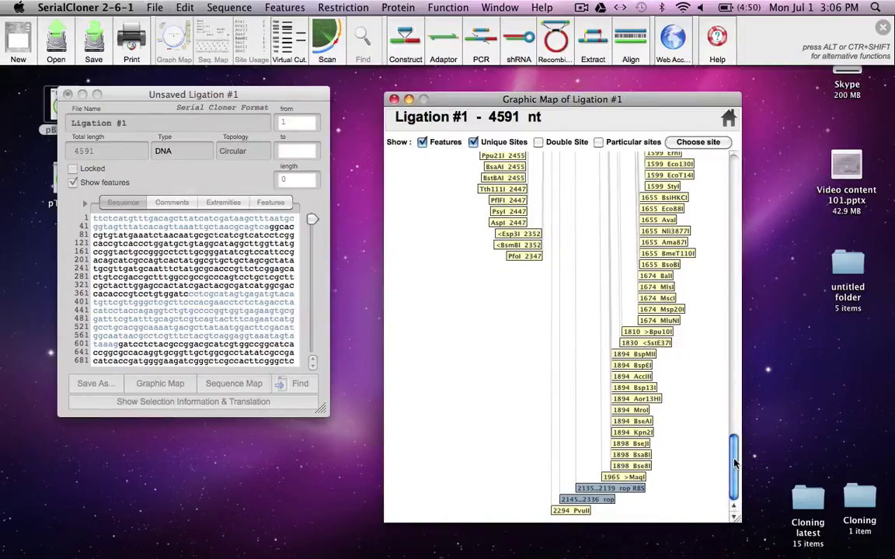
pyautogui.moveTo(735, 464); pyautogui.dragTo(736, 278)
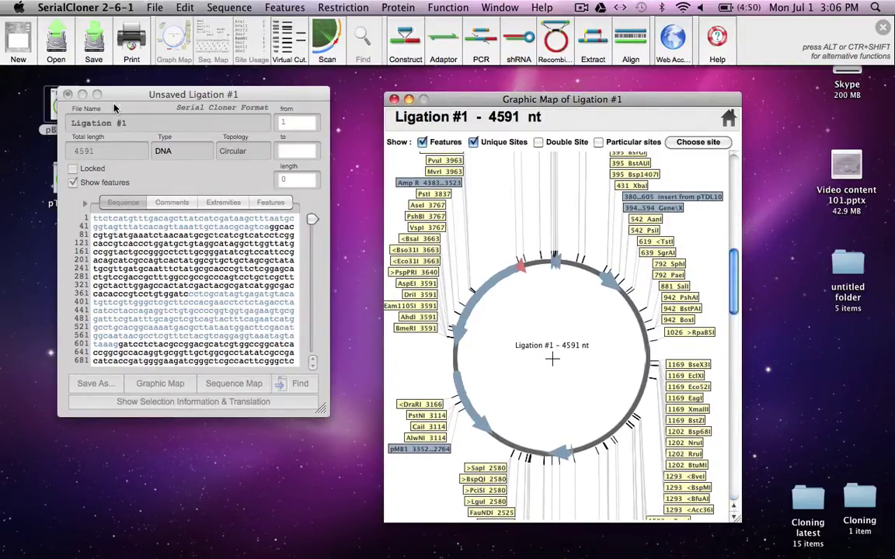
pyautogui.click(81, 94)
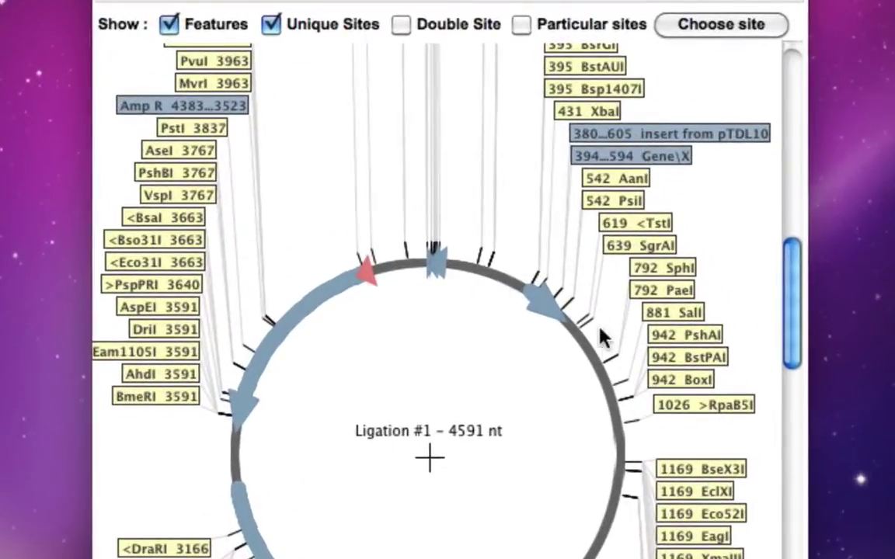
pyautogui.moveTo(798, 296); pyautogui.dragTo(799, 279)
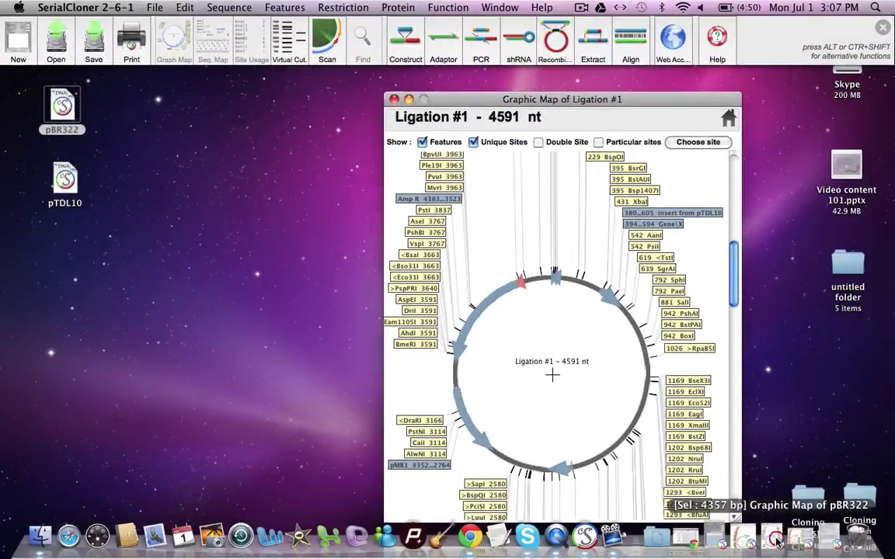
# Restore the pBR322 and pTDL10 maps and tile them beside the Ligation #1 map.
pyautogui.click(777, 540)
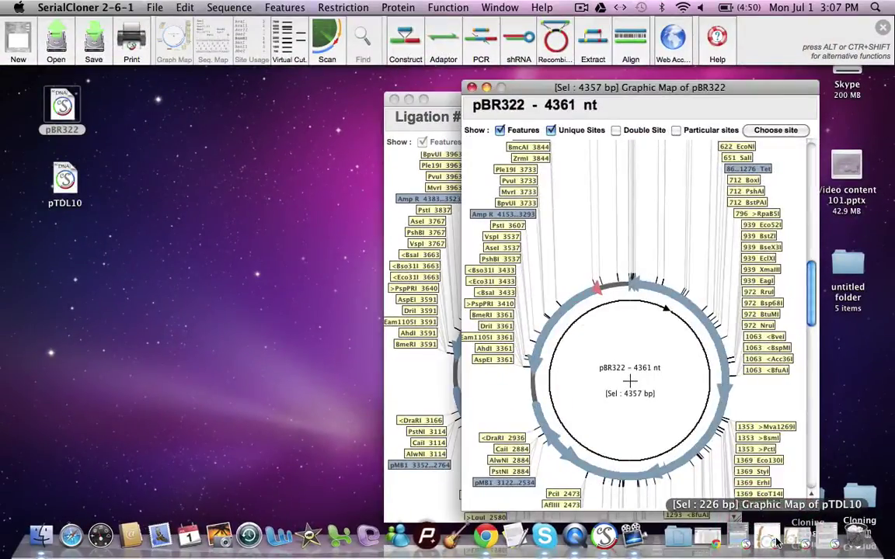
pyautogui.moveTo(694, 90); pyautogui.dragTo(247, 95)
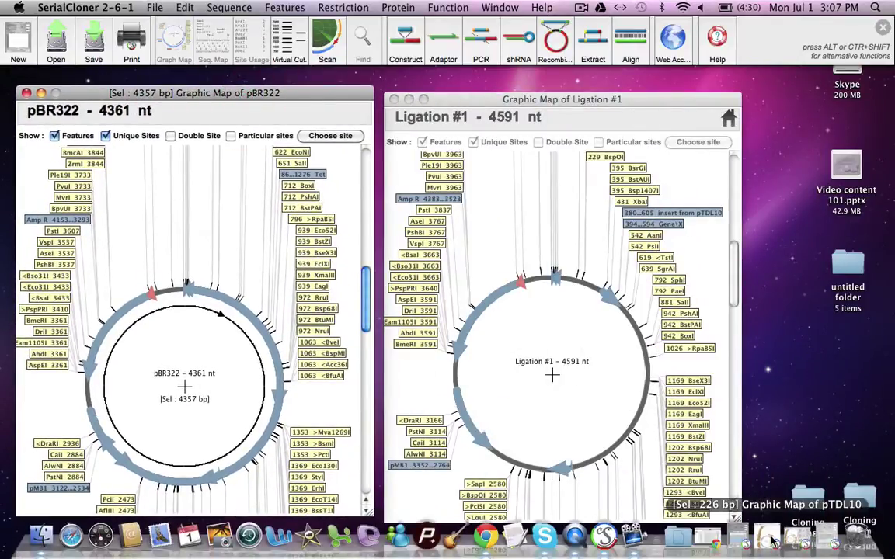
pyautogui.click(773, 541)
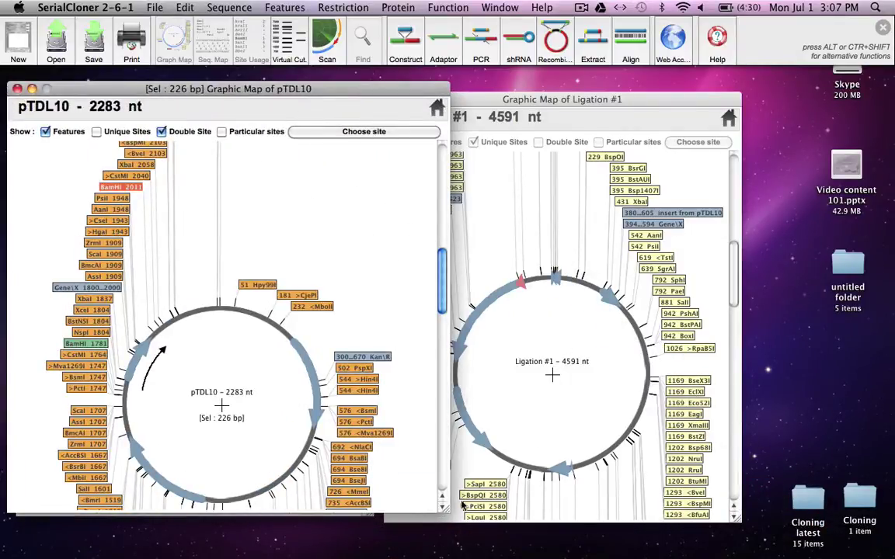
pyautogui.moveTo(447, 509); pyautogui.dragTo(360, 507)
pyautogui.moveTo(225, 89); pyautogui.dragTo(868, 112)
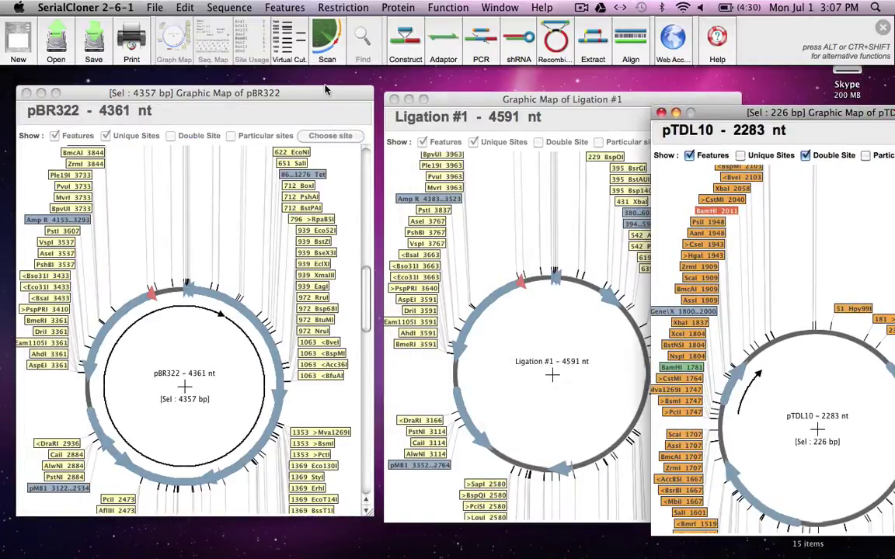
pyautogui.moveTo(310, 95); pyautogui.dragTo(276, 94)
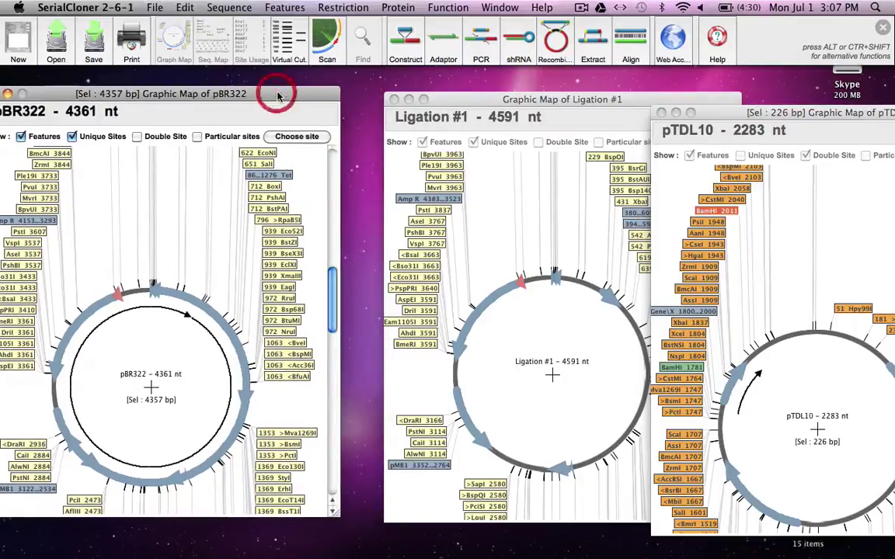
pyautogui.moveTo(561, 105); pyautogui.dragTo(471, 103)
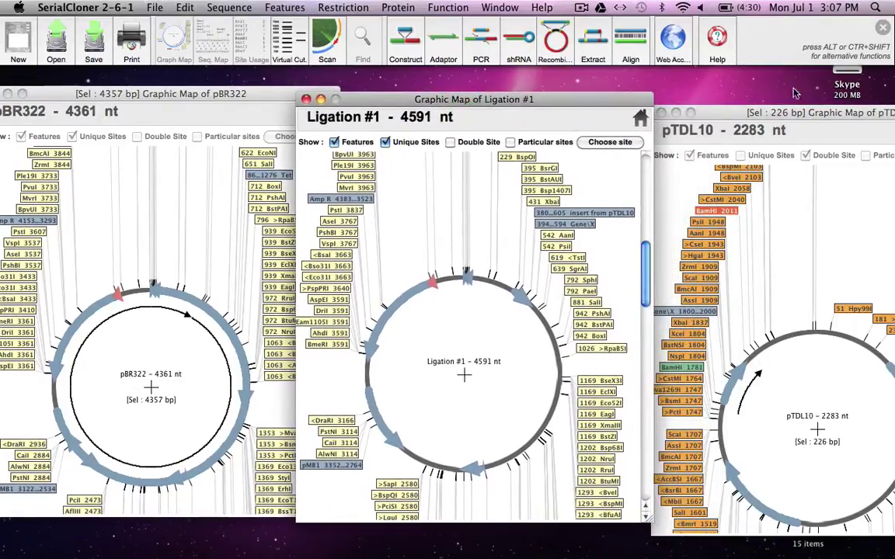
pyautogui.moveTo(811, 114); pyautogui.dragTo(797, 98)
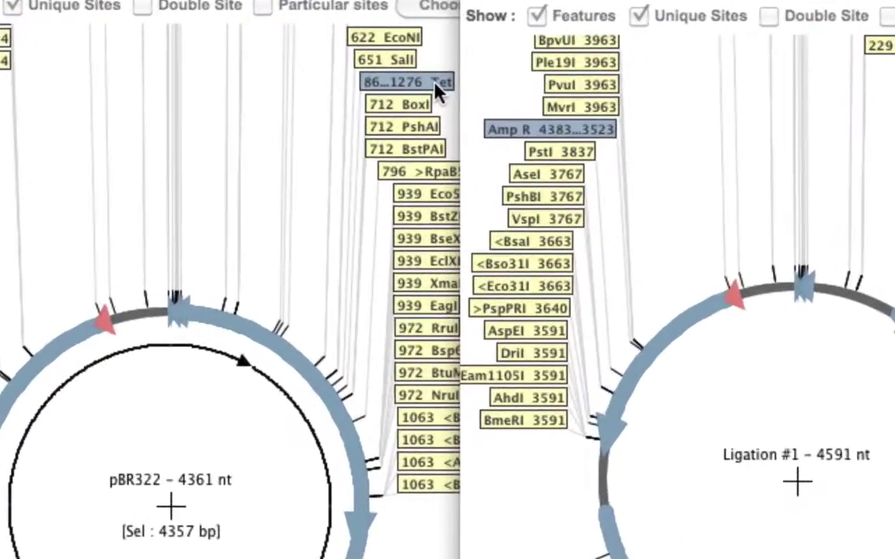
# Select Tet on pBR322, plus the pTDL10 insert and Gene\X on Ligation #1, then launch Excel.
pyautogui.click(283, 178)
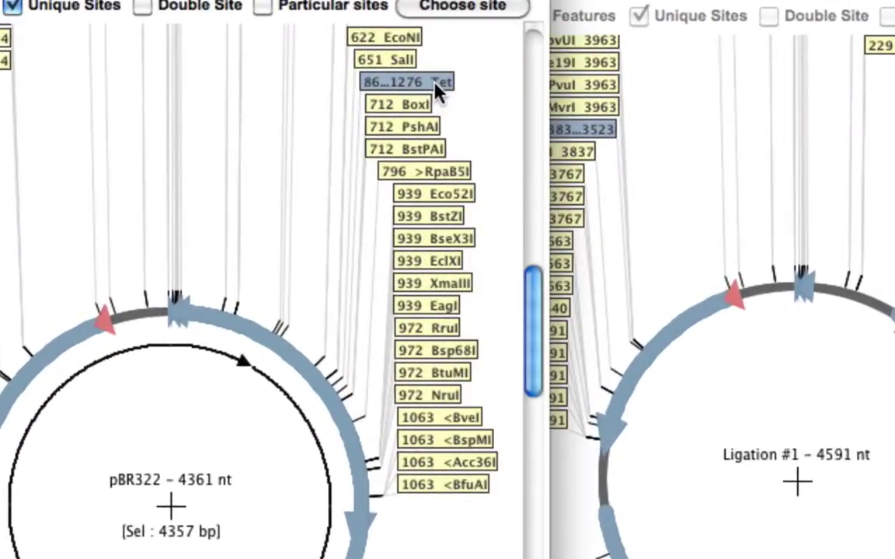
pyautogui.click(439, 89)
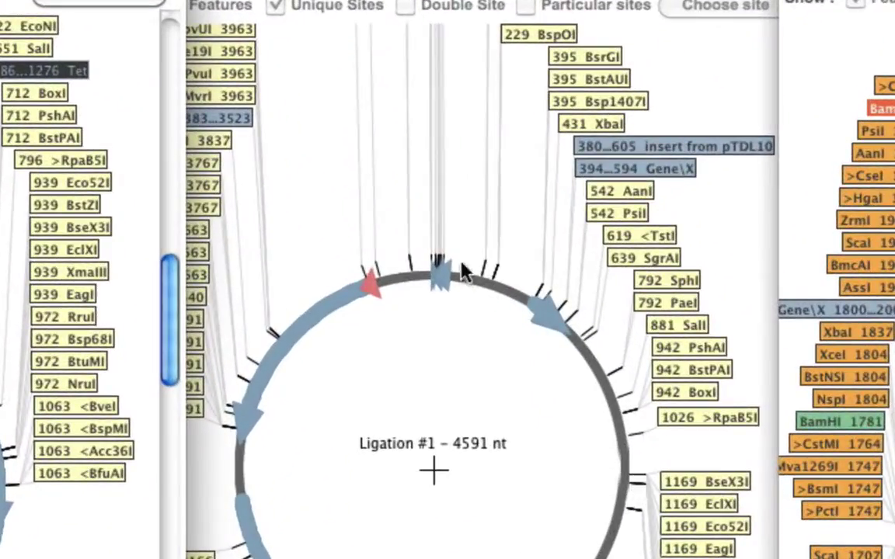
pyautogui.click(697, 150)
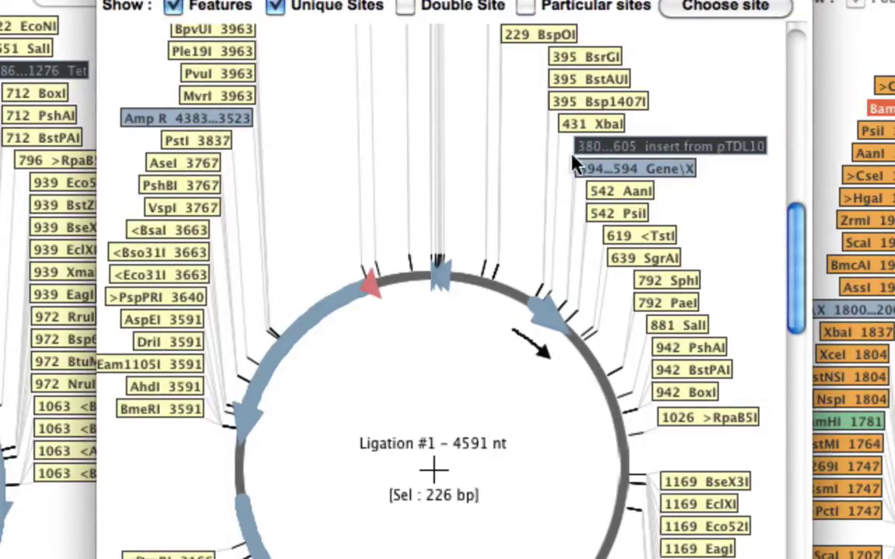
pyautogui.click(629, 169)
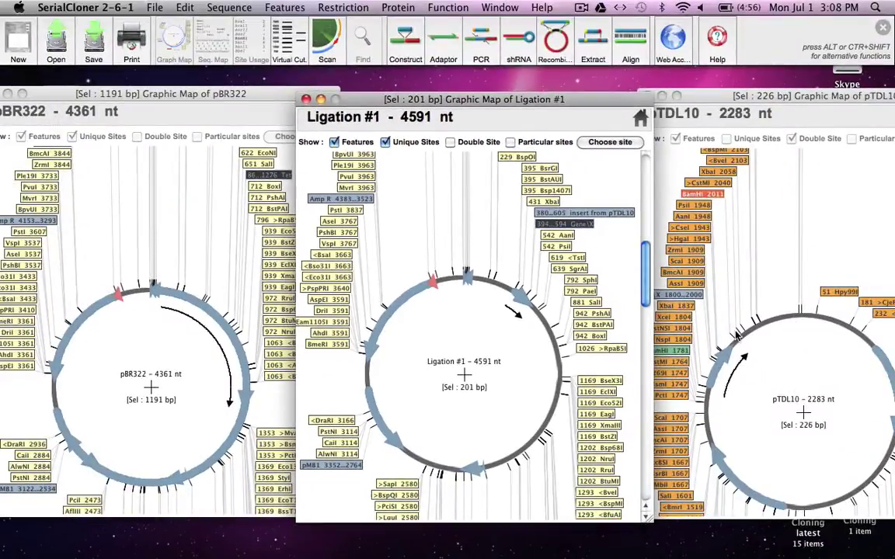
pyautogui.moveTo(373, 548)
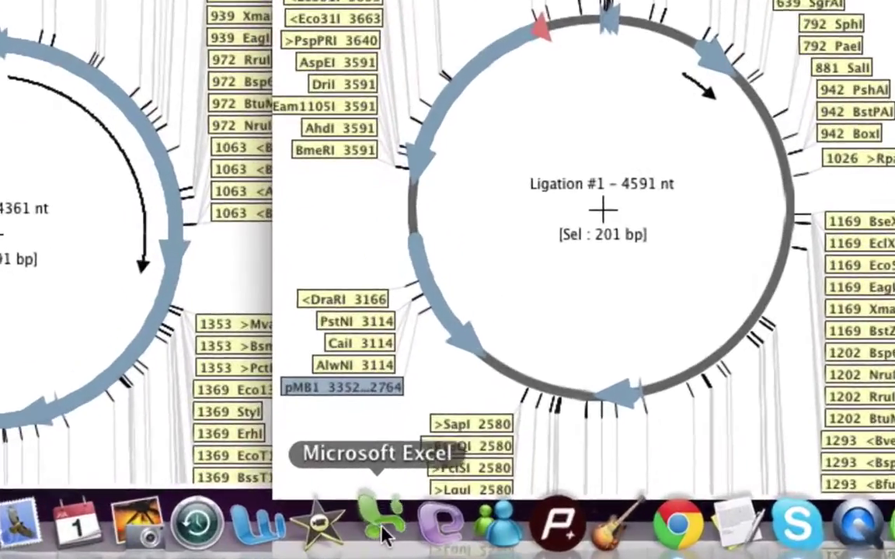
pyautogui.click(384, 535)
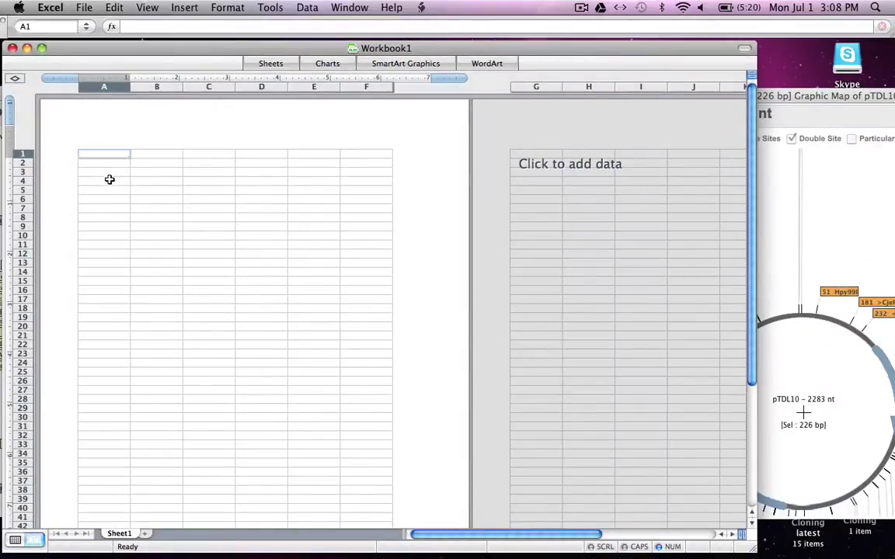
# Select cell A3 and read the BamHI positions from the pTDL10 map.
pyautogui.click(107, 174)
pyautogui.moveTo(614, 53); pyautogui.dragTo(467, 158)
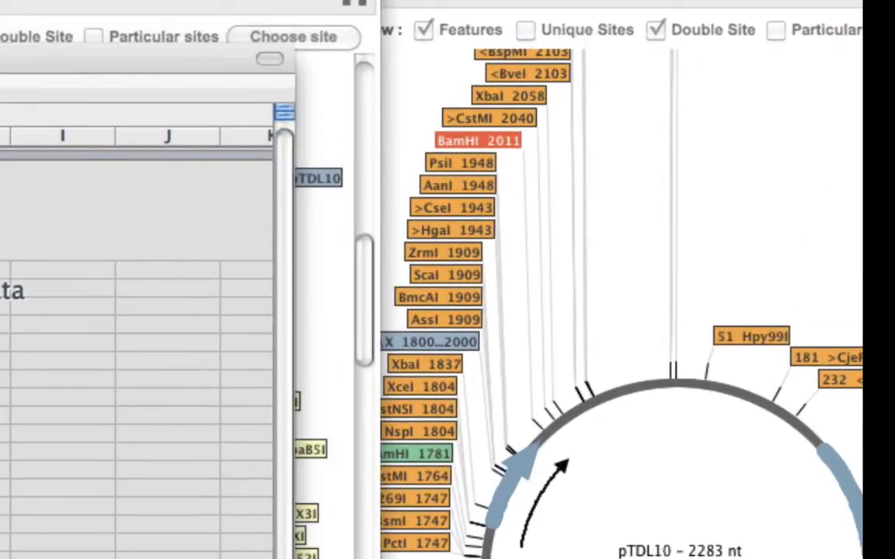
pyautogui.click(529, 286)
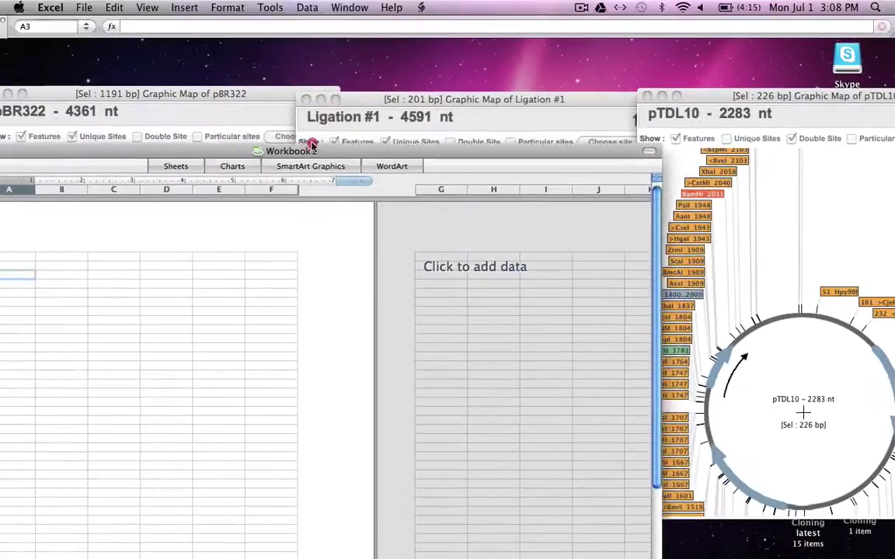
pyautogui.click(335, 113)
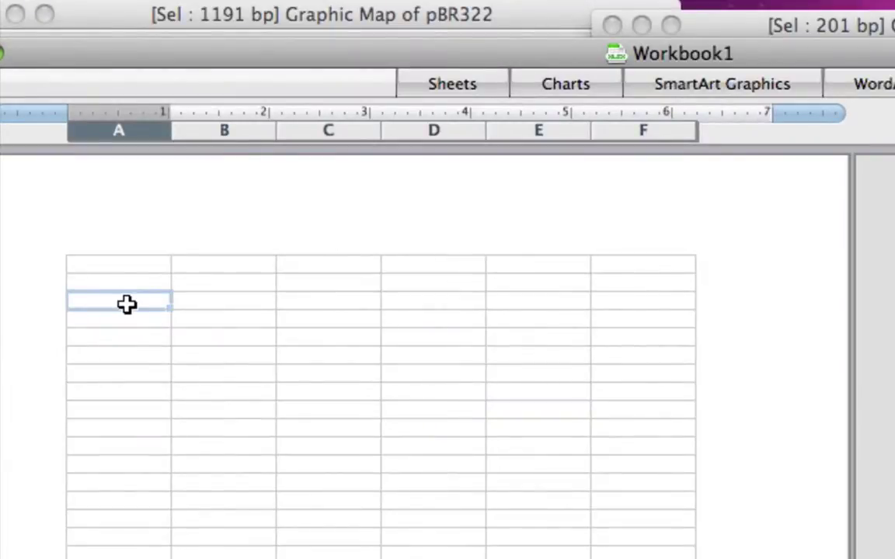
# Enter 2011 in A3 and 1781 in A4, and compute =(A3-A4) in A6, giving 230.
pyautogui.write('2011')
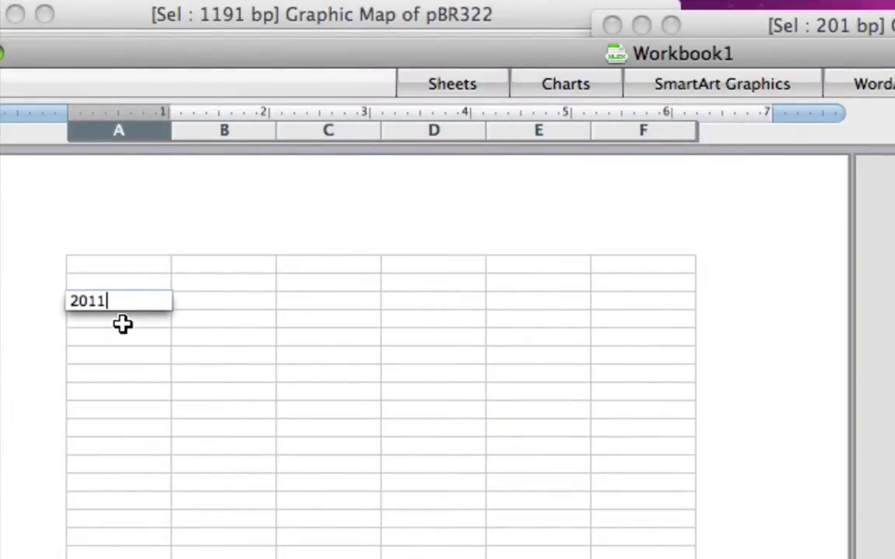
pyautogui.press('Return')
pyautogui.write('1781')
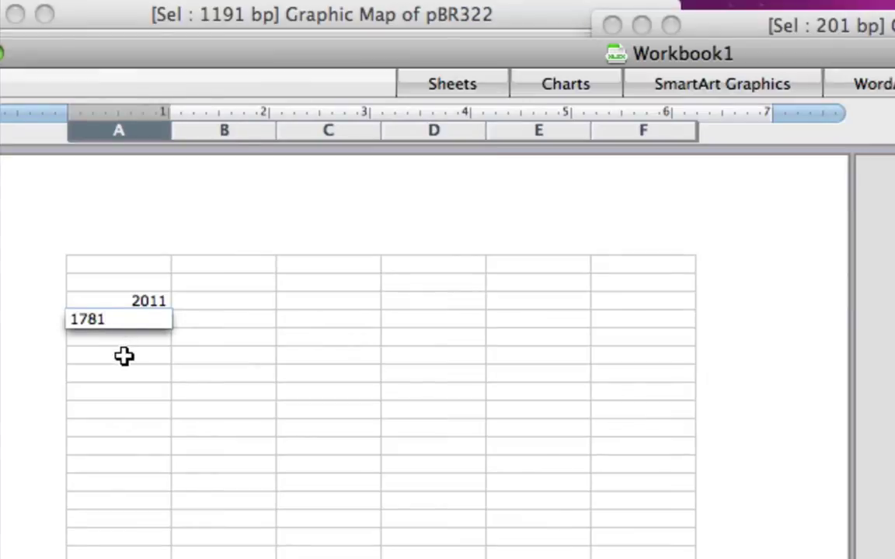
pyautogui.click(124, 356)
pyautogui.write('=(')
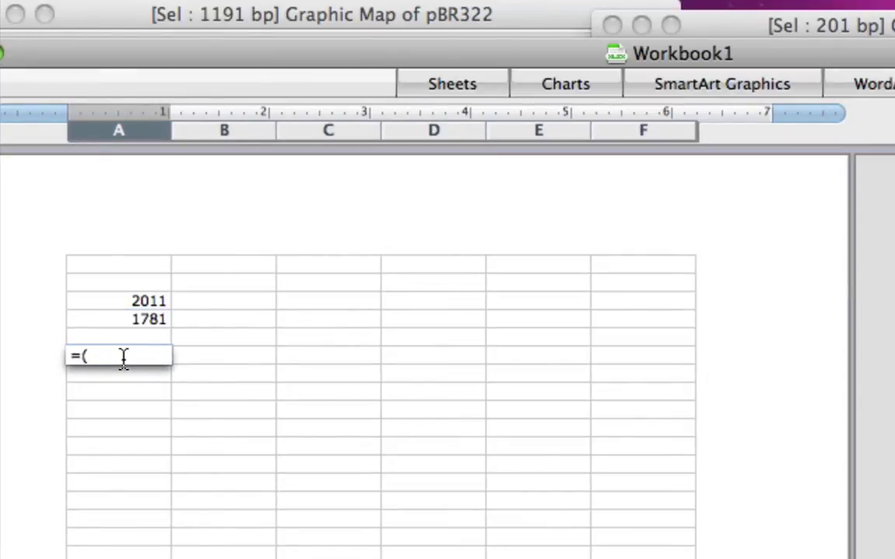
pyautogui.click(138, 302)
pyautogui.write('-')
pyautogui.click(136, 322)
pyautogui.write(')')
pyautogui.press('Return')
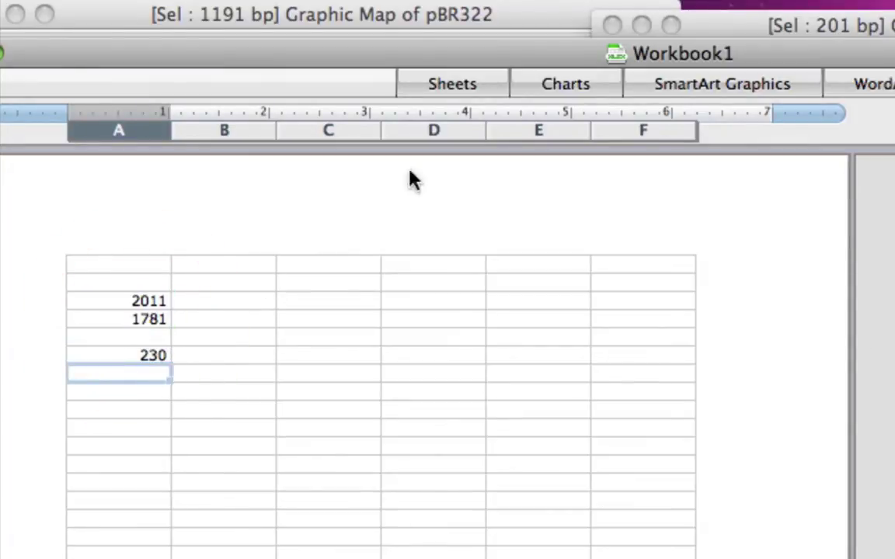
pyautogui.moveTo(593, 64); pyautogui.dragTo(894, 542)
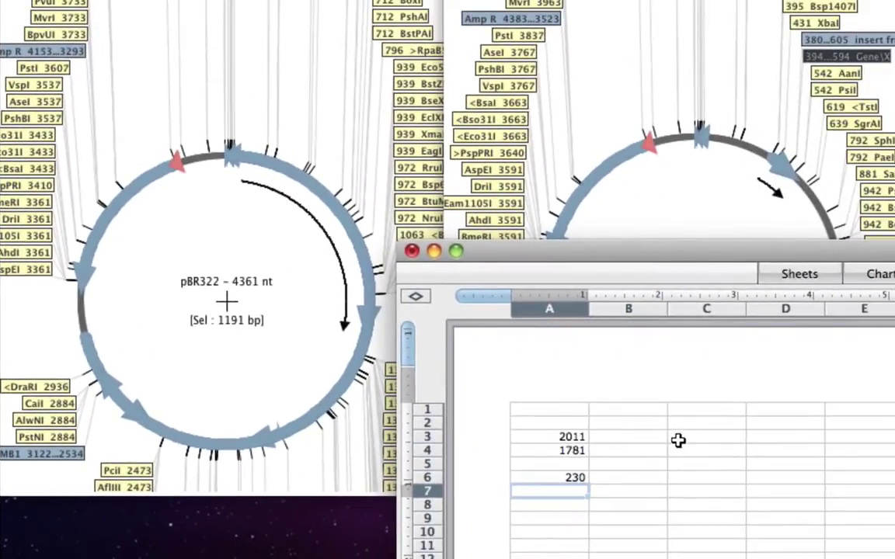
# Enter 4361 in C3 and 230 in C4.
pyautogui.rightClick(692, 440)
pyautogui.click(686, 438)
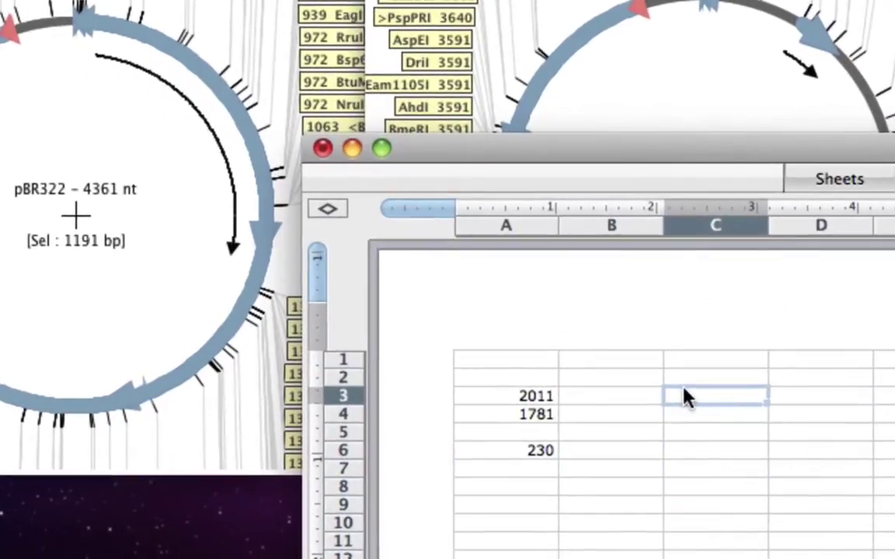
pyautogui.write('43')
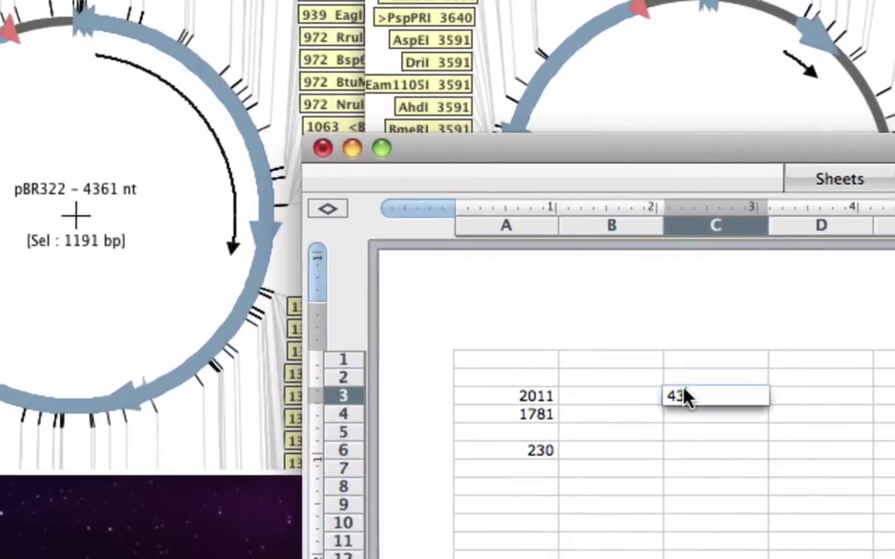
pyautogui.write('61')
pyautogui.click(685, 414)
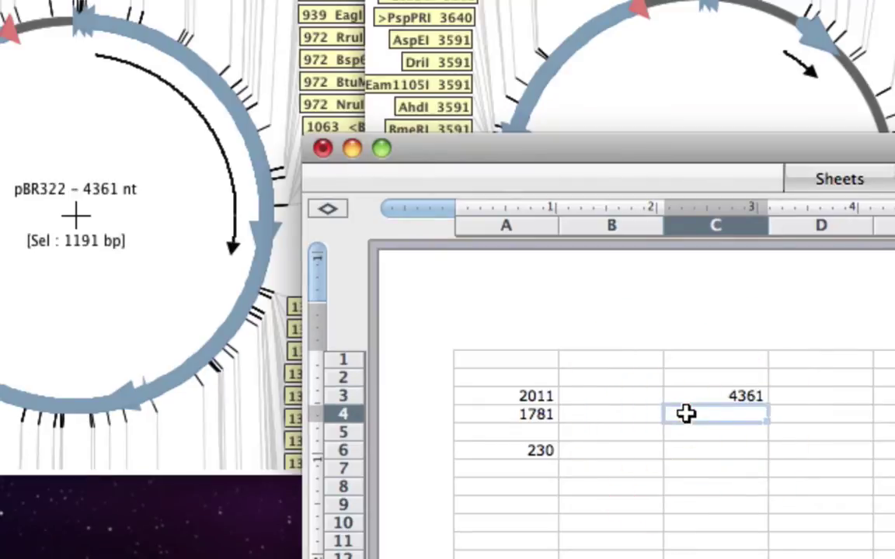
pyautogui.write('230')
# Enter the formula =(C3+C4) in C6 so it totals 4591.
pyautogui.click(702, 449)
pyautogui.write('=((')
pyautogui.press('BackSpace')
pyautogui.click(693, 398)
pyautogui.write('+')
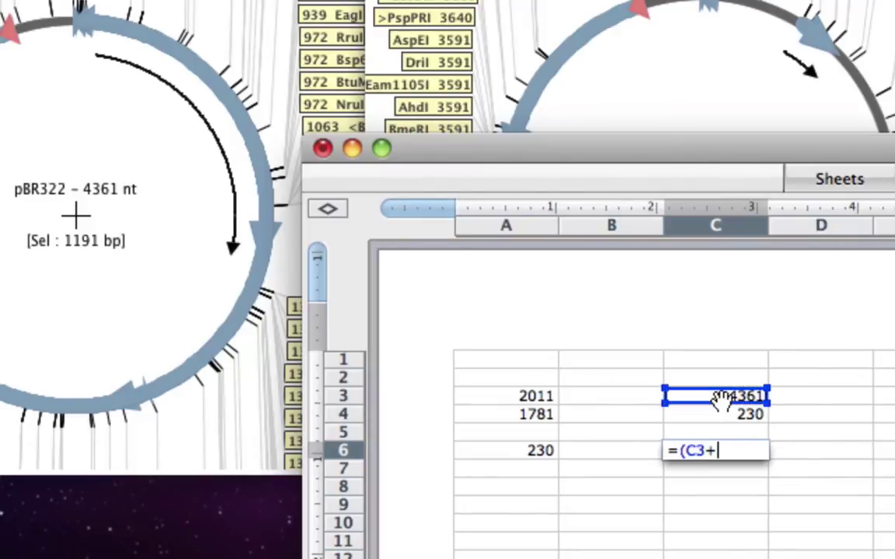
pyautogui.click(729, 426)
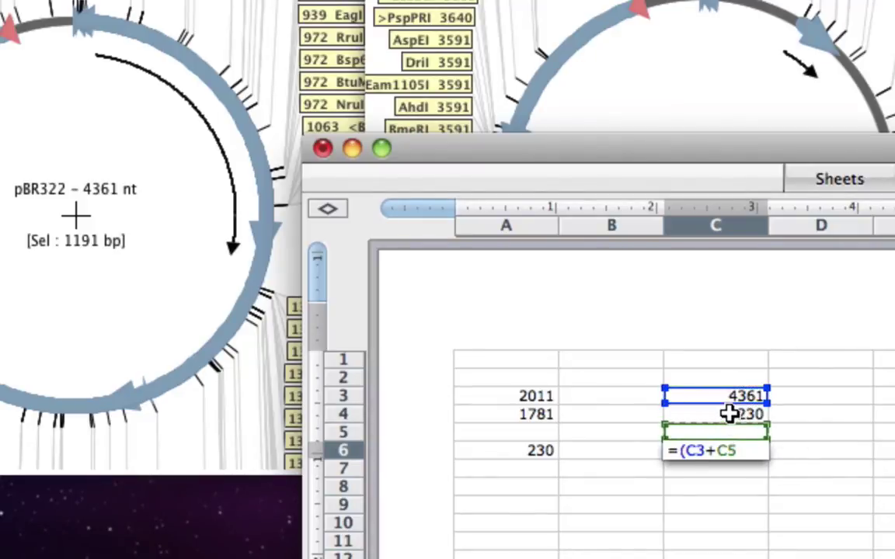
pyautogui.write('+')
pyautogui.click(729, 415)
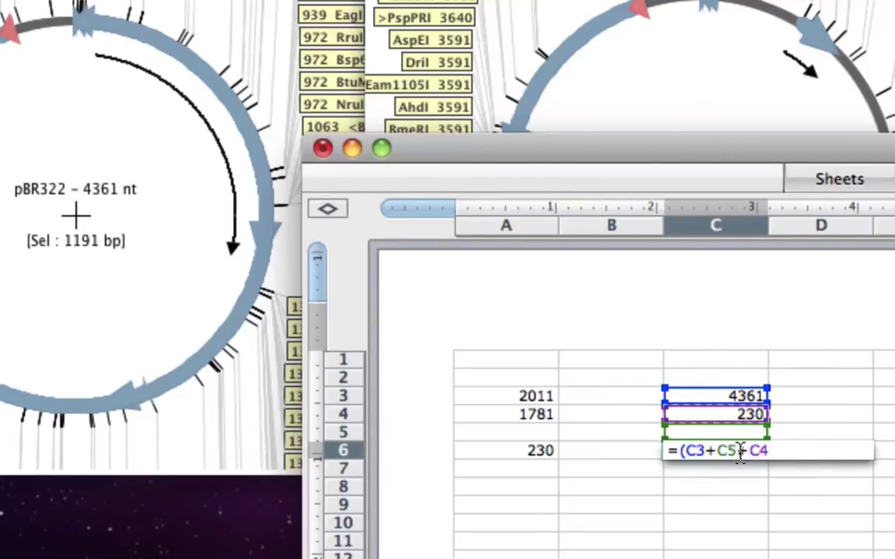
pyautogui.click(741, 450)
pyautogui.press('BackSpace')
pyautogui.press('BackSpace')
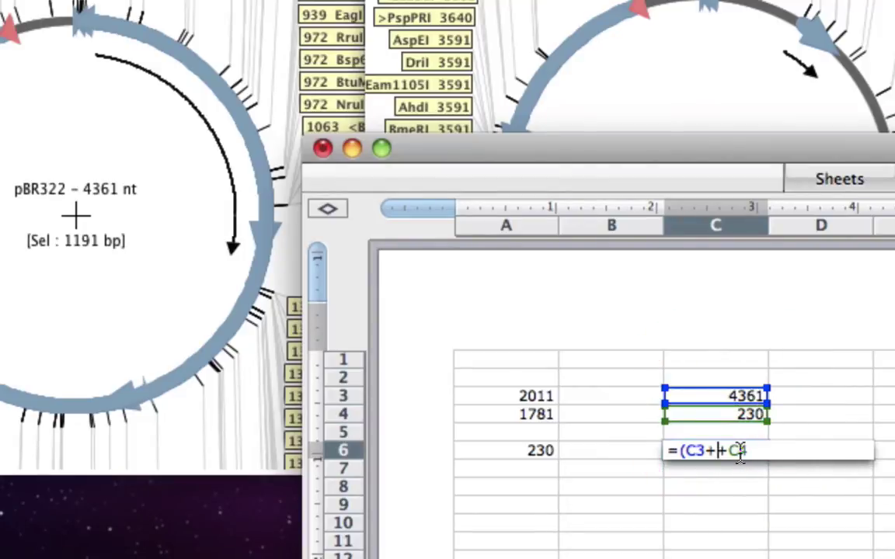
pyautogui.press('BackSpace')
pyautogui.press('Return')
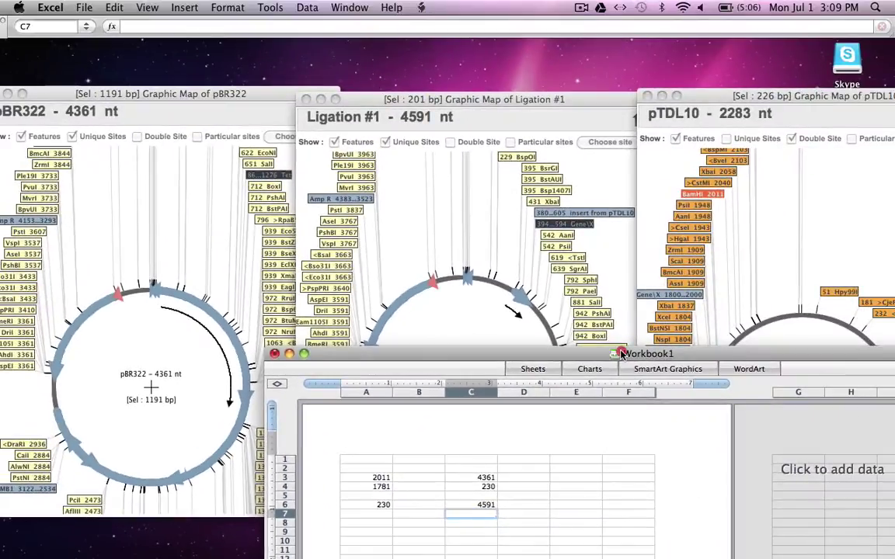
# Move the workbook aside, minimize the pBR322 map, and place the Ligation #1 and pTDL10 maps side by side.
pyautogui.moveTo(643, 399); pyautogui.dragTo(360, 426)
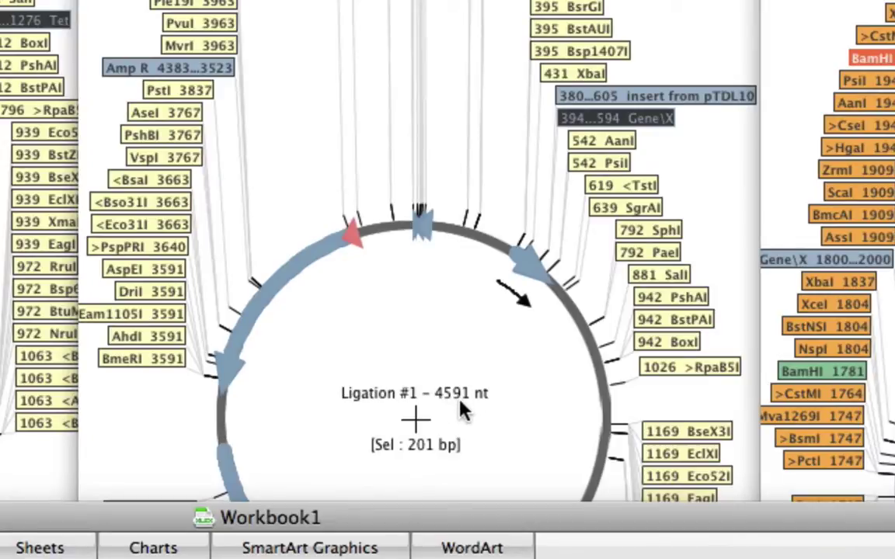
pyautogui.moveTo(391, 515); pyautogui.dragTo(551, 47)
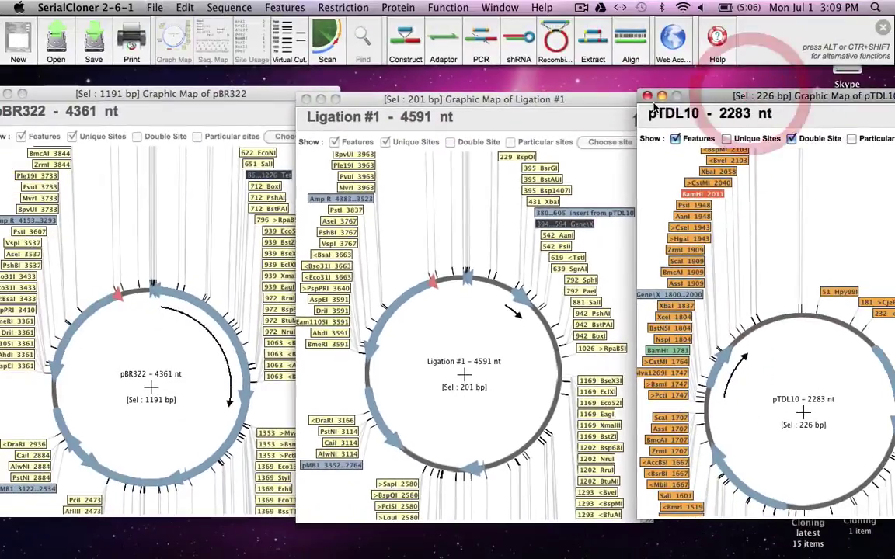
pyautogui.click(662, 96)
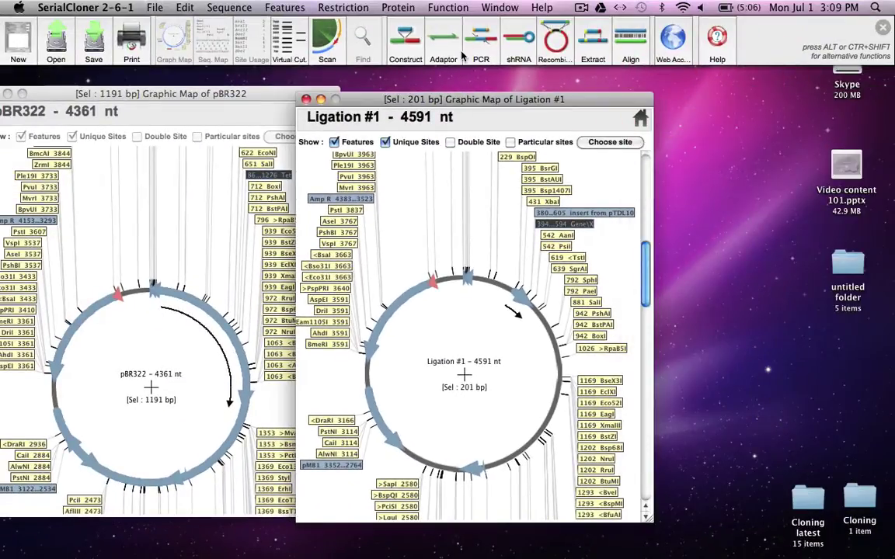
pyautogui.moveTo(467, 103); pyautogui.dragTo(546, 106)
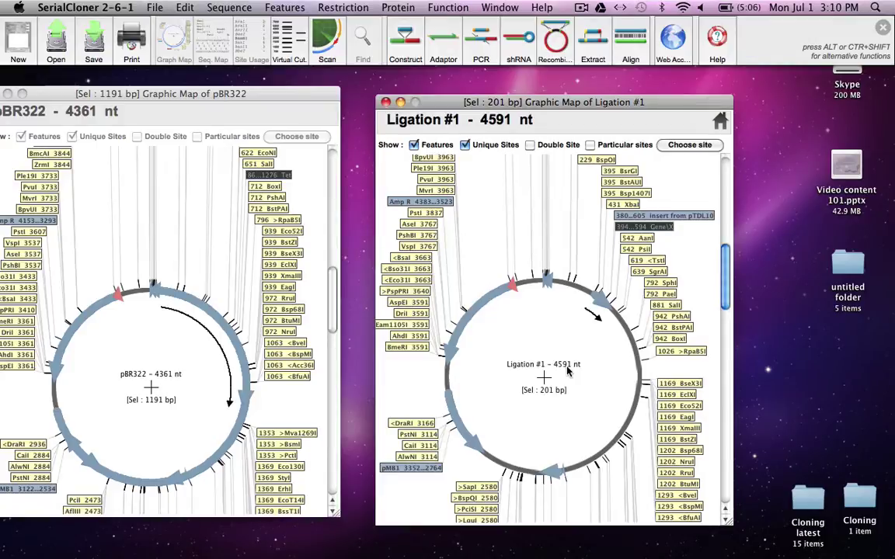
pyautogui.moveTo(738, 544)
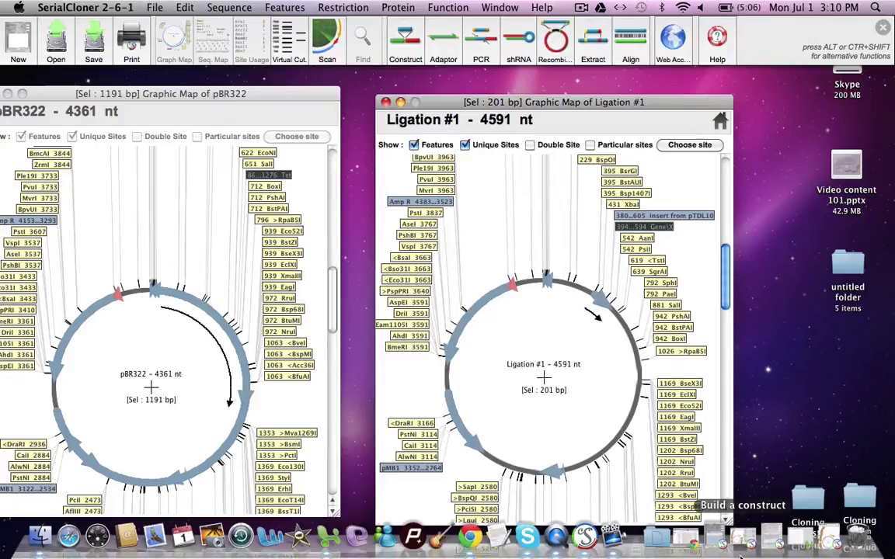
pyautogui.click(829, 542)
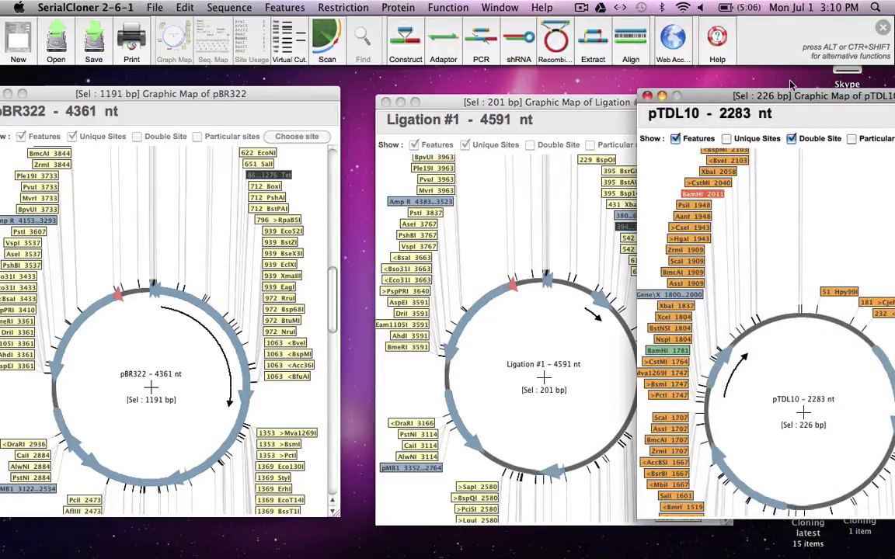
pyautogui.moveTo(107, 86); pyautogui.dragTo(145, 91)
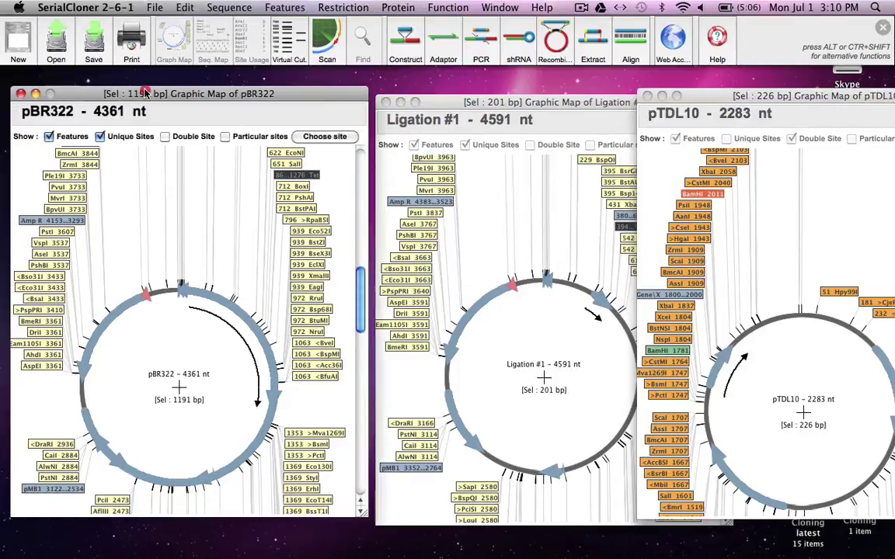
pyautogui.click(34, 94)
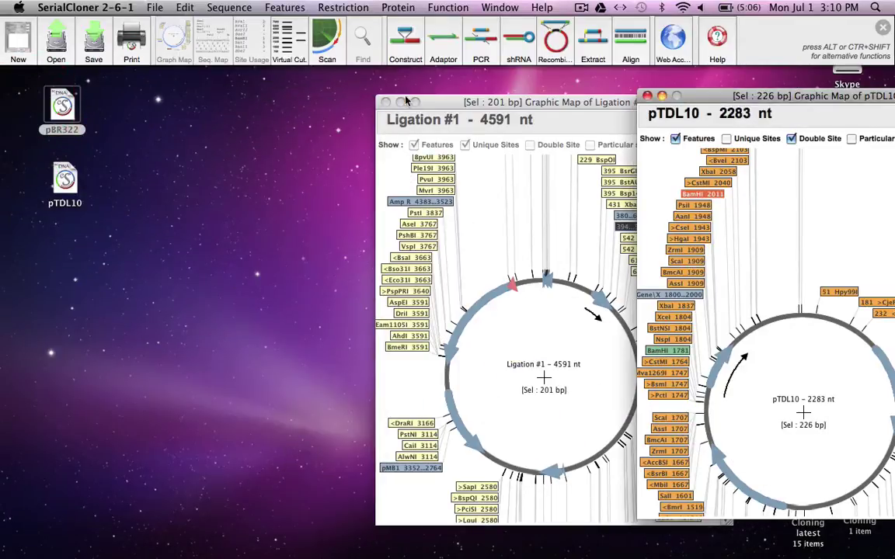
pyautogui.moveTo(413, 102); pyautogui.dragTo(103, 90)
pyautogui.moveTo(650, 94); pyautogui.dragTo(534, 95)
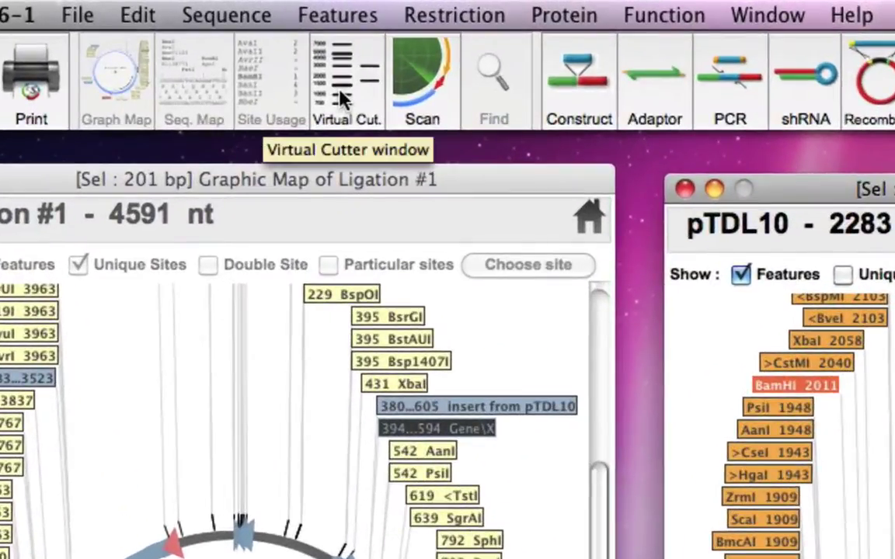
# Digest circular pTDL10 with BamHI in Virtual Cutter, yielding 2,053 bp and 230 bp fragments.
pyautogui.click(342, 97)
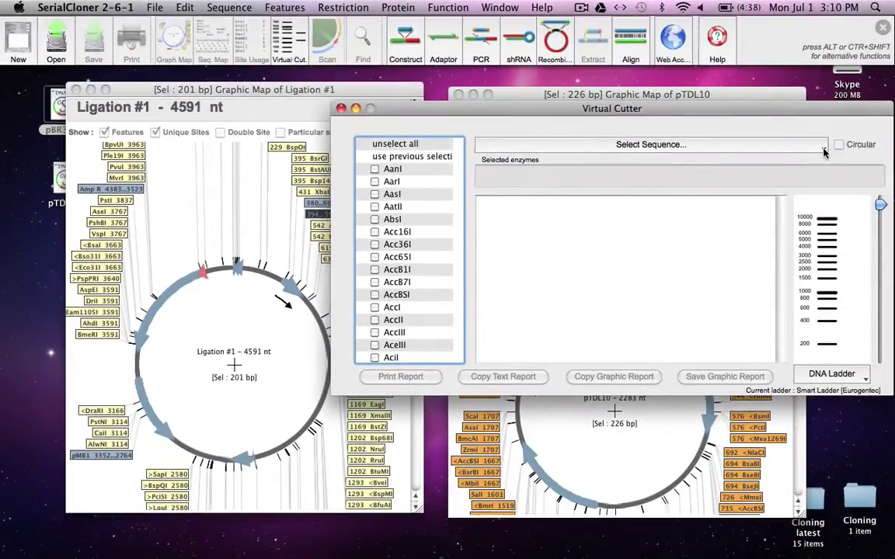
pyautogui.click(815, 146)
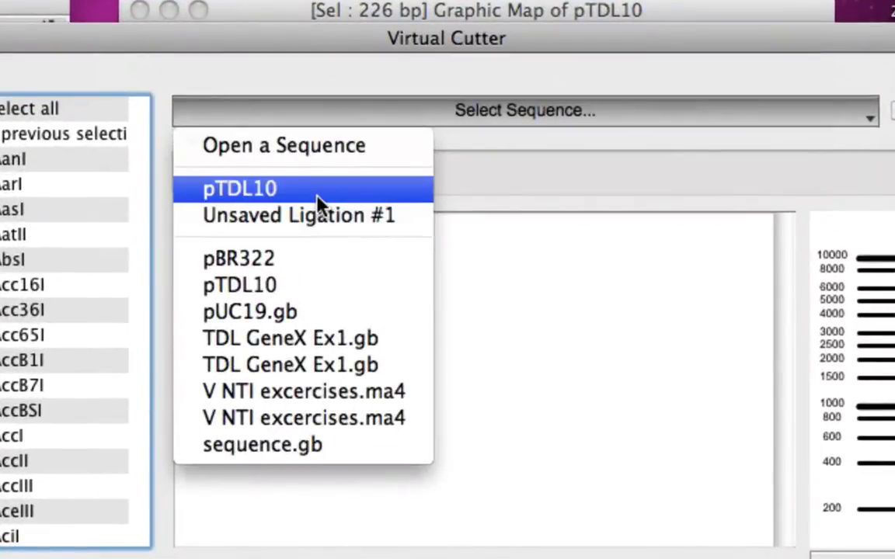
pyautogui.click(318, 194)
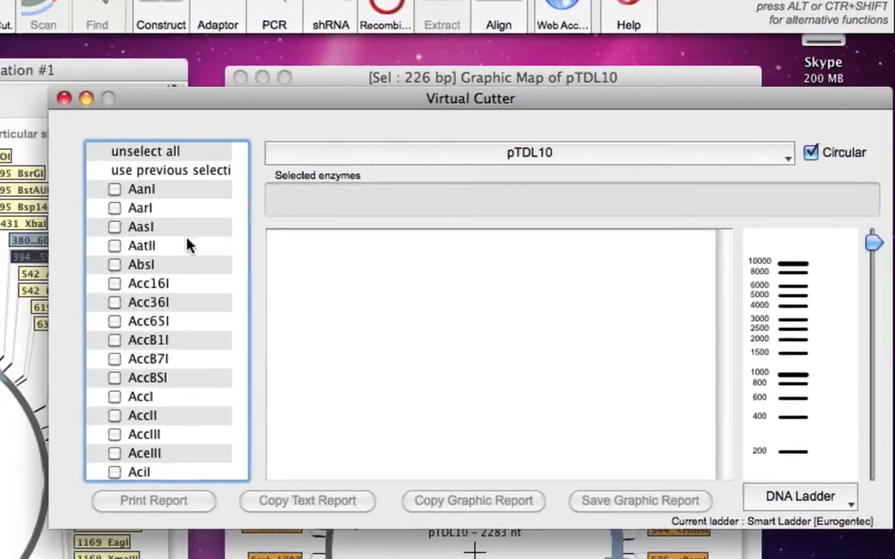
pyautogui.click(186, 244)
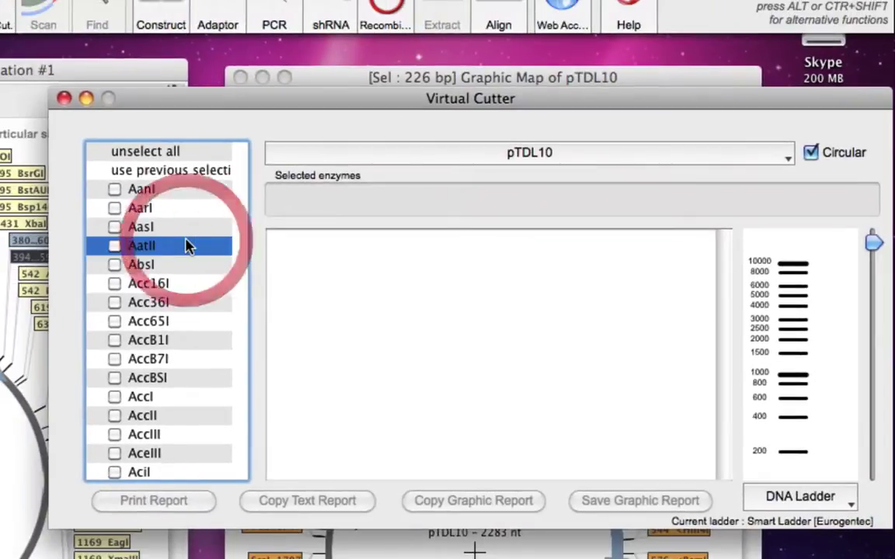
pyautogui.press('b')
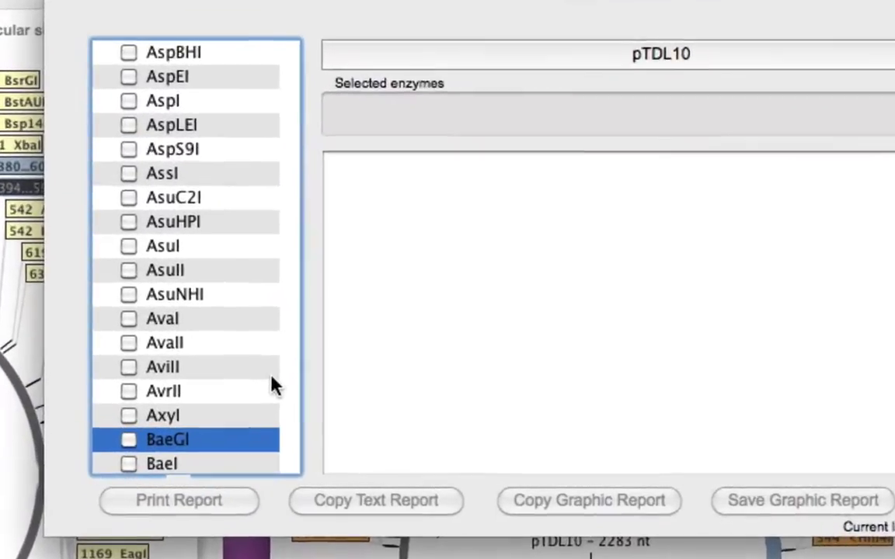
pyautogui.press('Down')
pyautogui.press('Down')
pyautogui.press('Down')
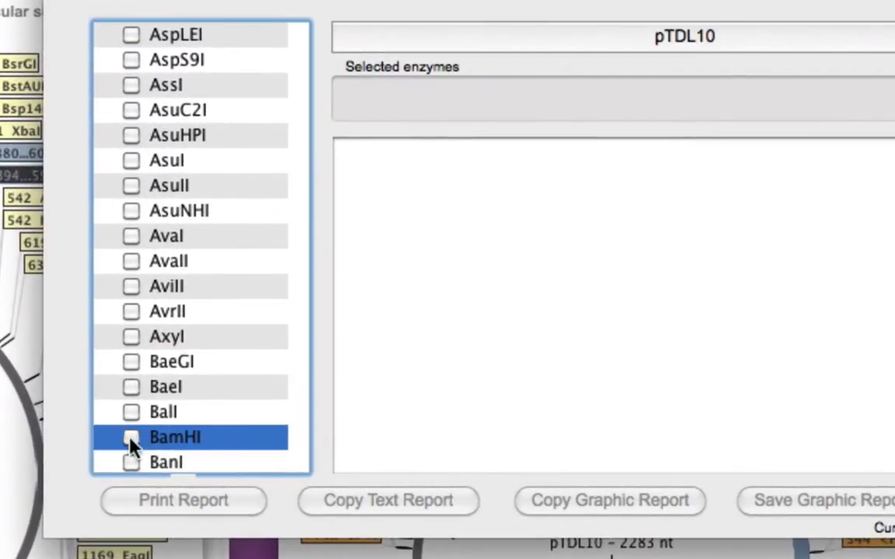
pyautogui.click(131, 439)
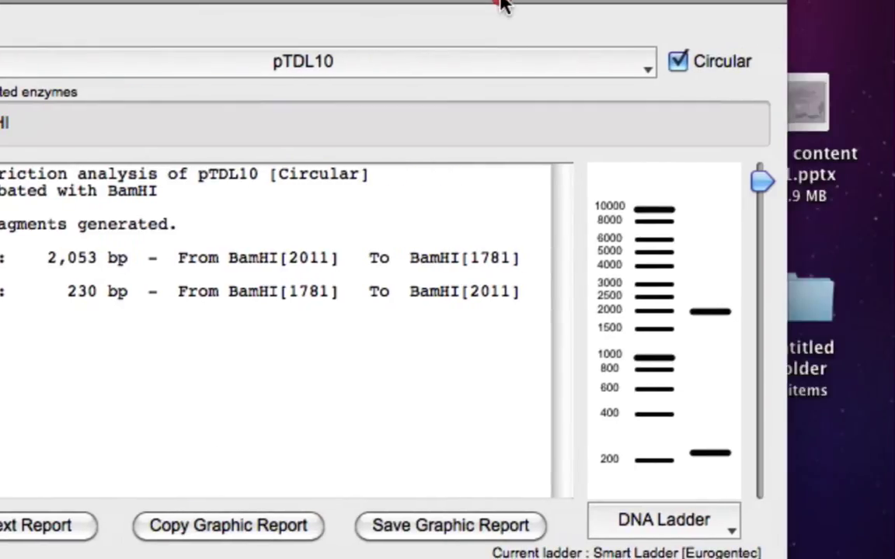
# Switch the Virtual Cutter sequence to Unsaved Ligation #1, yielding 4,361 bp and 230 bp BamHI fragments.
pyautogui.click(608, 4)
pyautogui.click(644, 71)
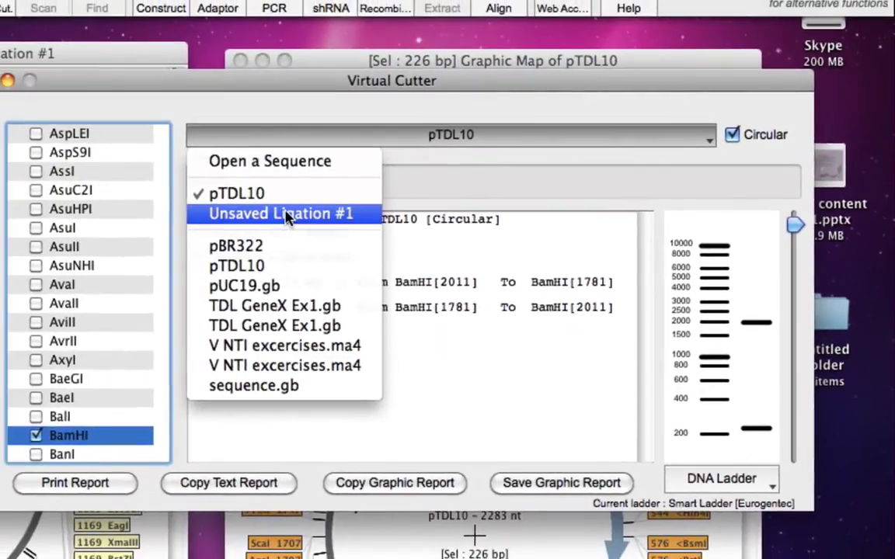
pyautogui.click(233, 200)
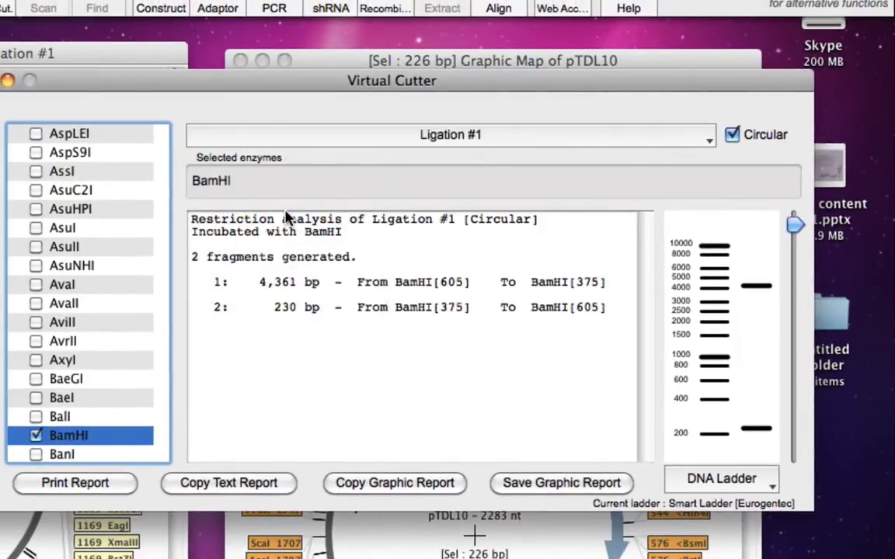